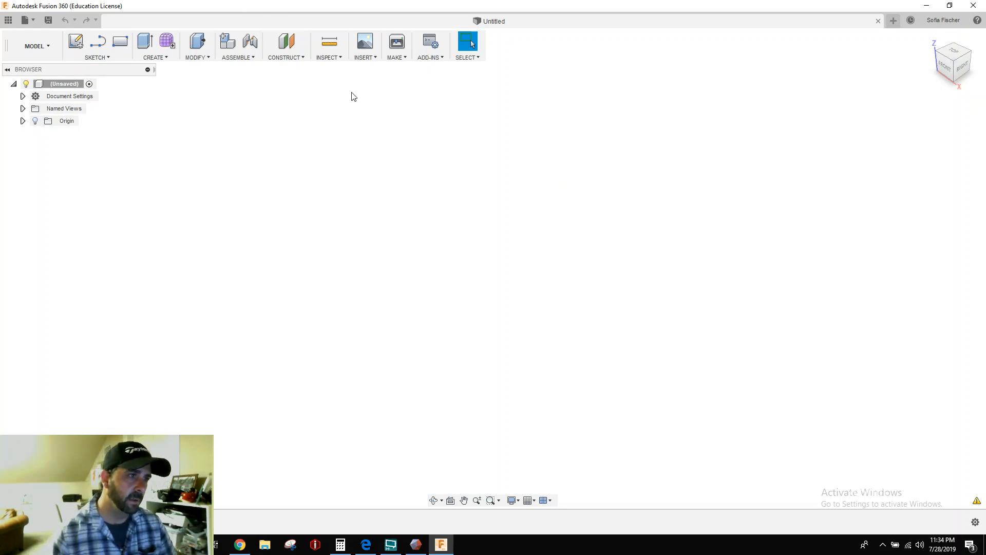
- Insert the RustFurnace mesh file into the empty design with millimeter as the unit type
{"action": "left_click", "coordinate": [365, 58]}
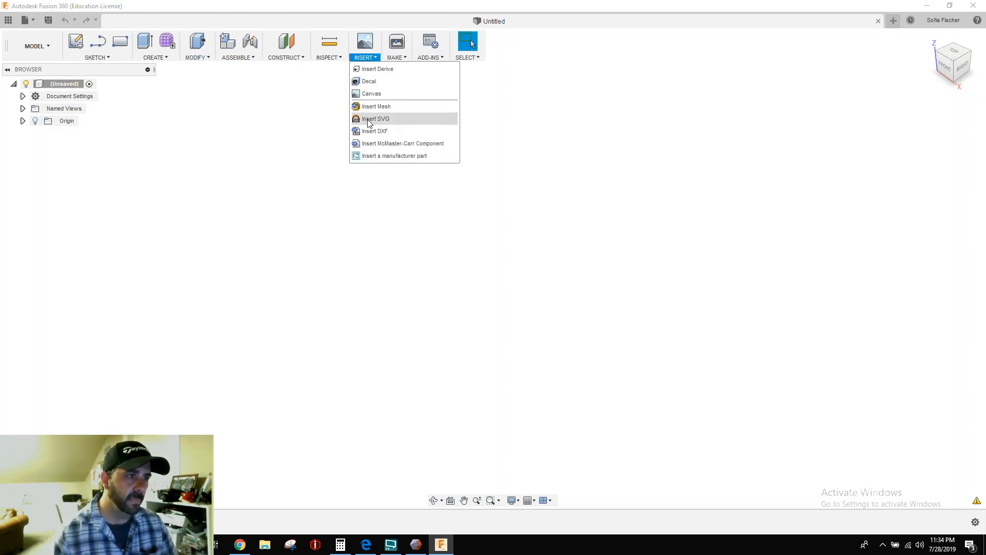
{"action": "left_click", "coordinate": [376, 106]}
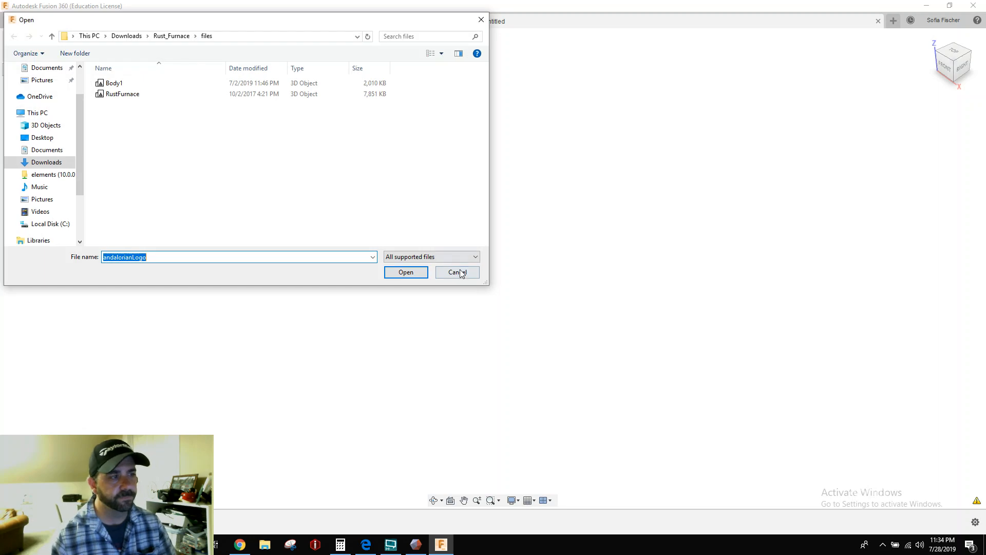
{"action": "double_click", "coordinate": [123, 94]}
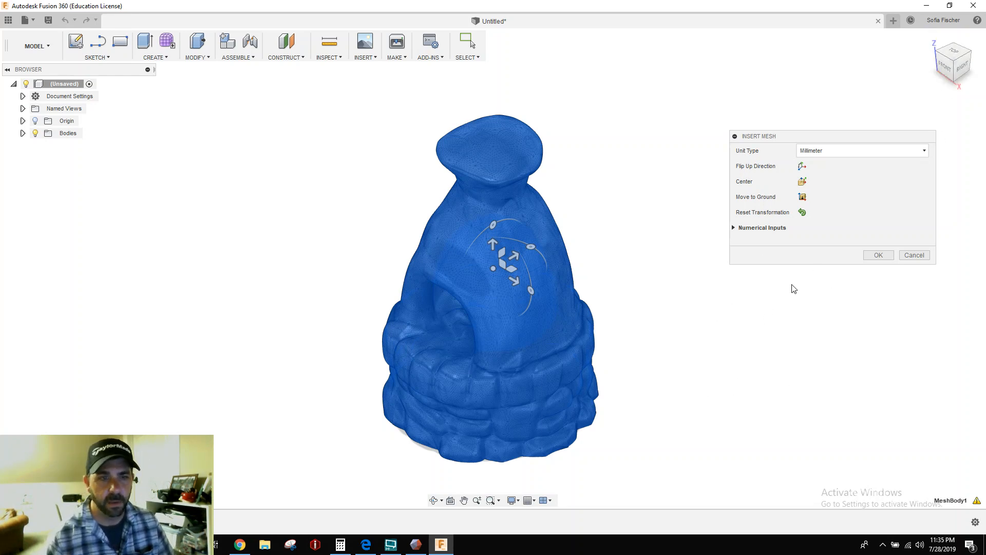
{"action": "left_click", "coordinate": [879, 255]}
- Turn off design history capture for the document and accept removing the timeline
{"action": "scroll", "coordinate": [508, 292], "scroll_direction": "down", "scroll_amount": 2}
{"action": "scroll", "coordinate": [507, 290], "scroll_direction": "up", "scroll_amount": 5}
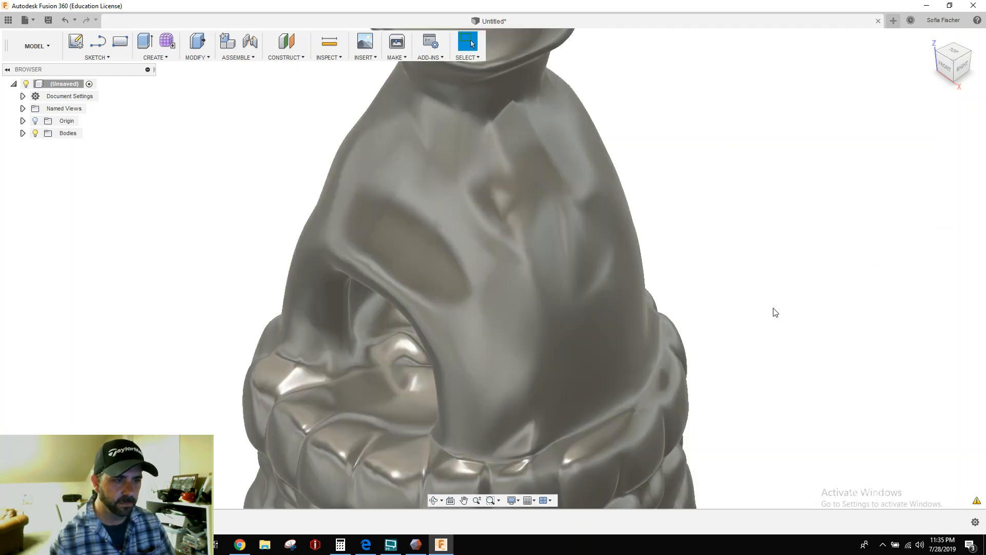
{"action": "scroll", "coordinate": [586, 286], "scroll_direction": "up", "scroll_amount": 3}
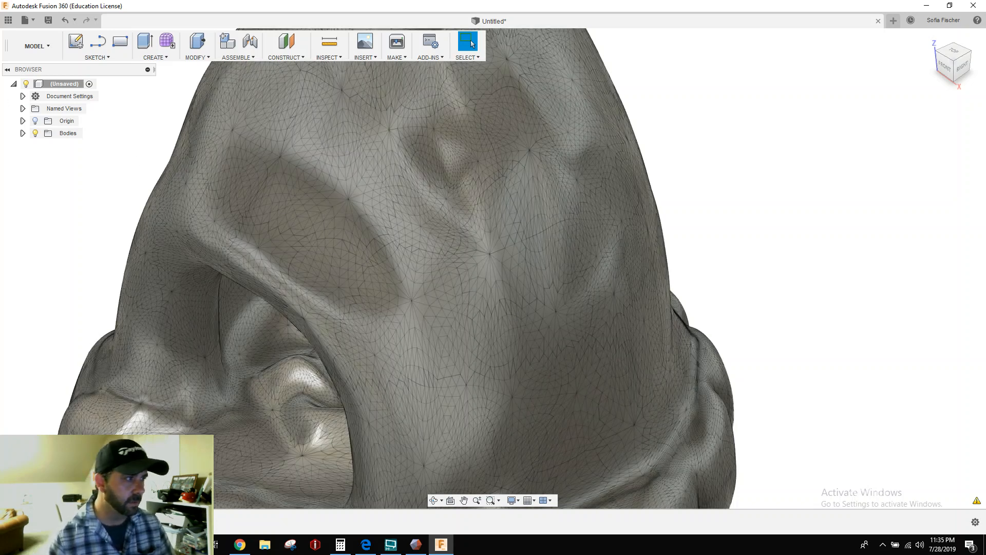
{"action": "scroll", "coordinate": [357, 205], "scroll_direction": "down", "scroll_amount": 5}
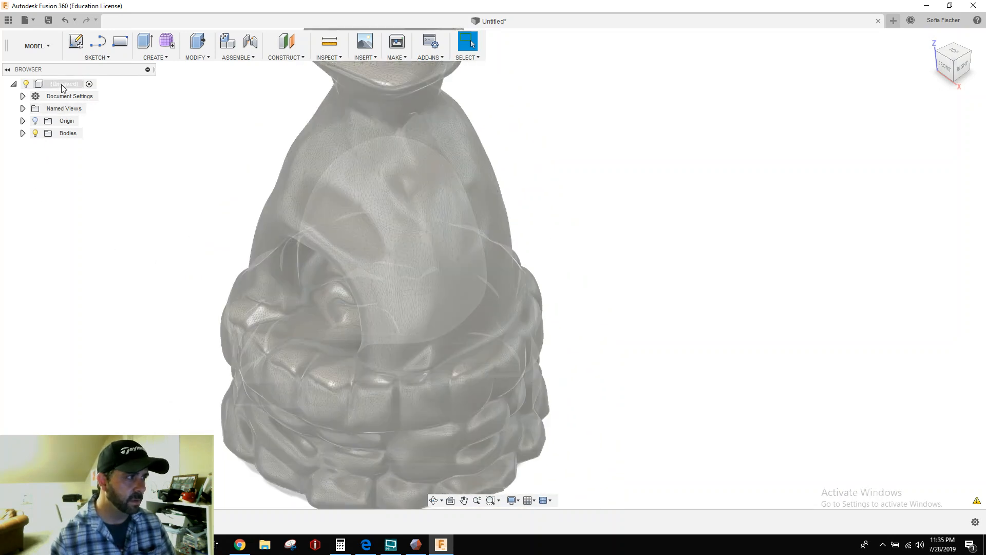
{"action": "right_click", "coordinate": [61, 84]}
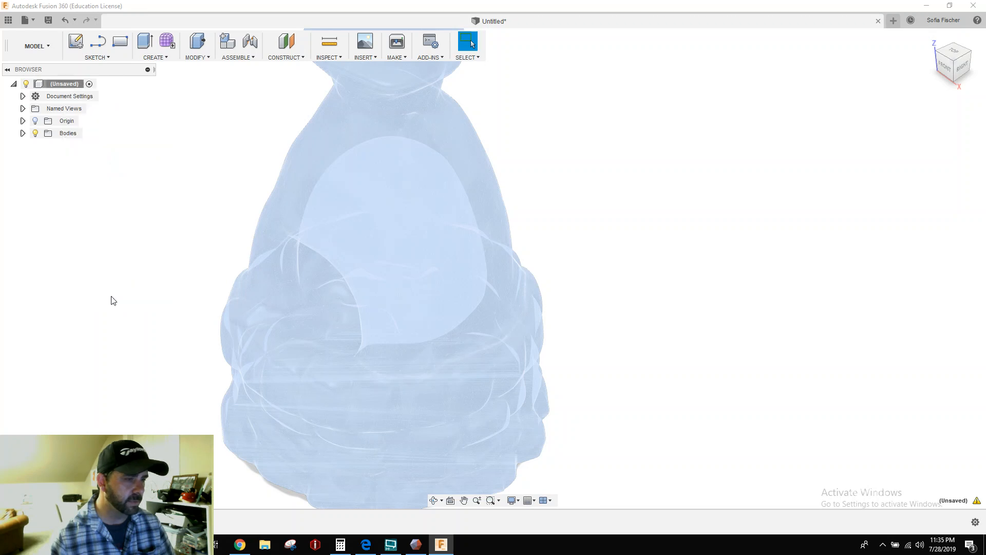
{"action": "left_click", "coordinate": [111, 298]}
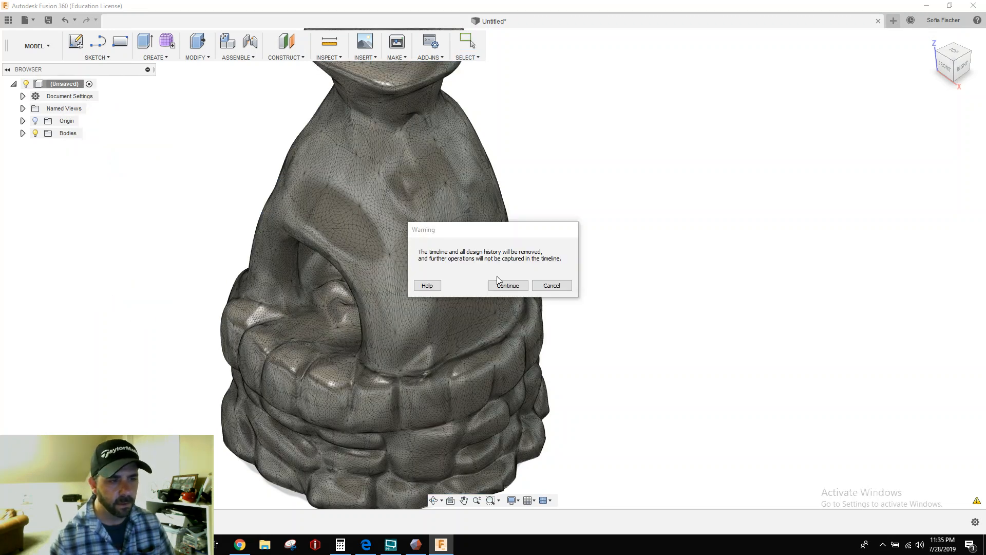
{"action": "left_click", "coordinate": [505, 284]}
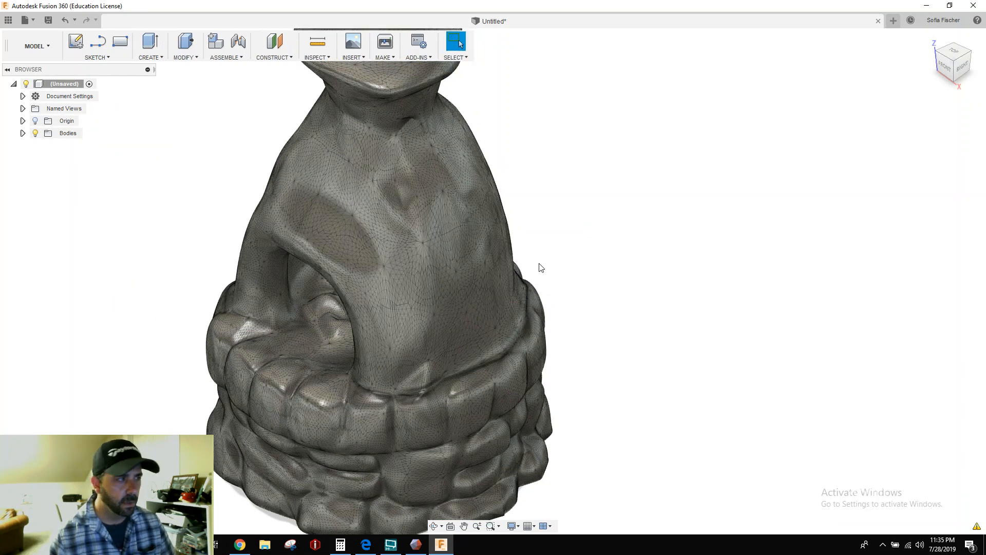
- Try to convert the imported furnace mesh into a new BRep body at its full facet count
{"action": "left_click", "coordinate": [22, 133]}
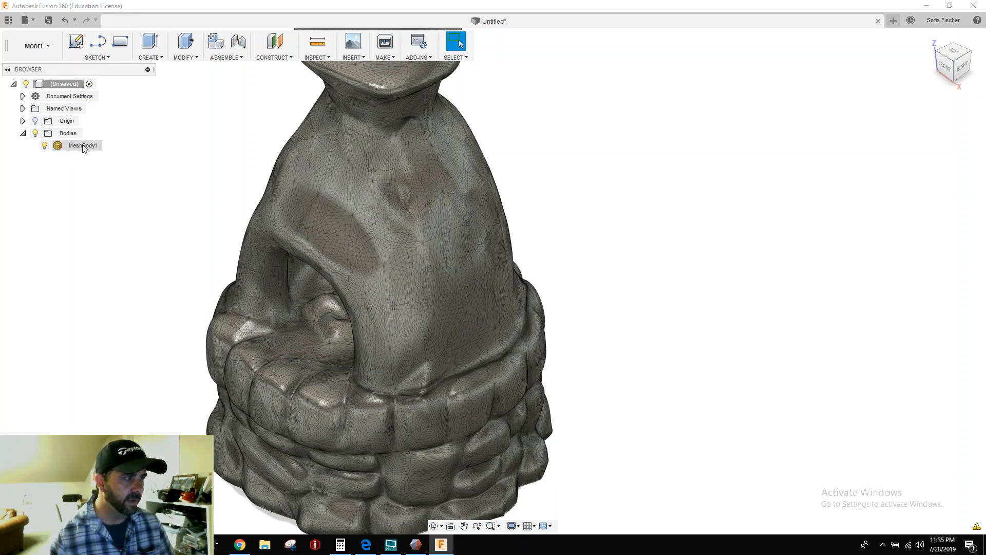
{"action": "right_click", "coordinate": [76, 148]}
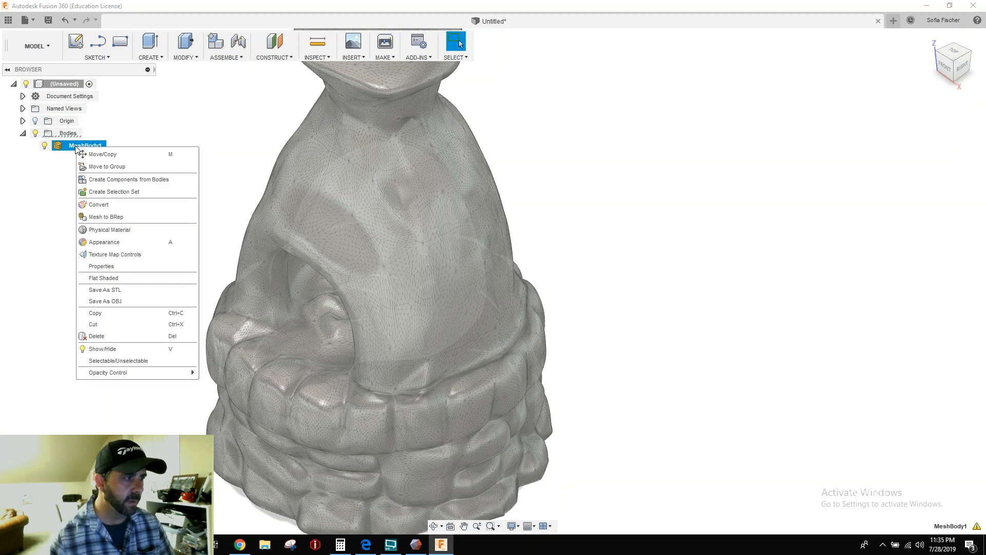
{"action": "left_click", "coordinate": [109, 217]}
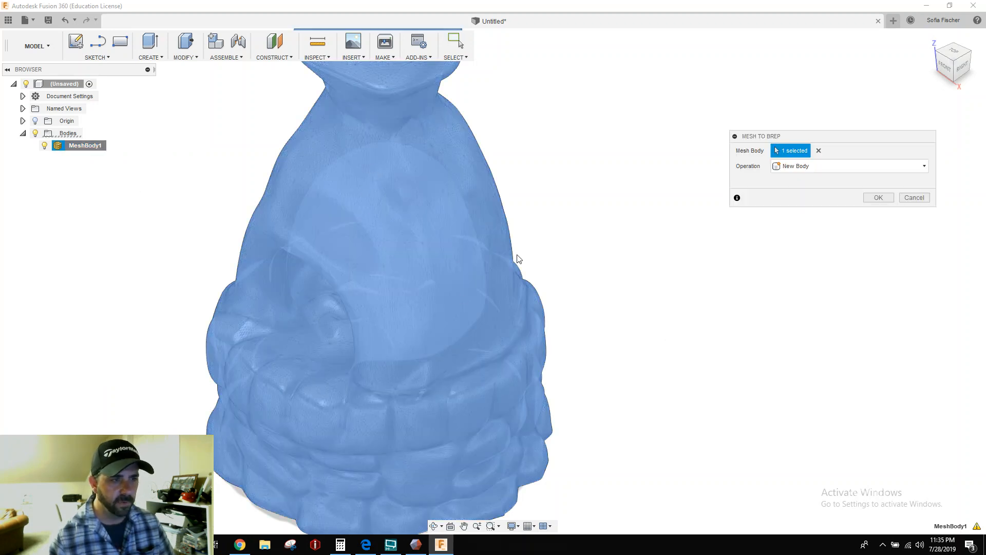
{"action": "left_click", "coordinate": [878, 198]}
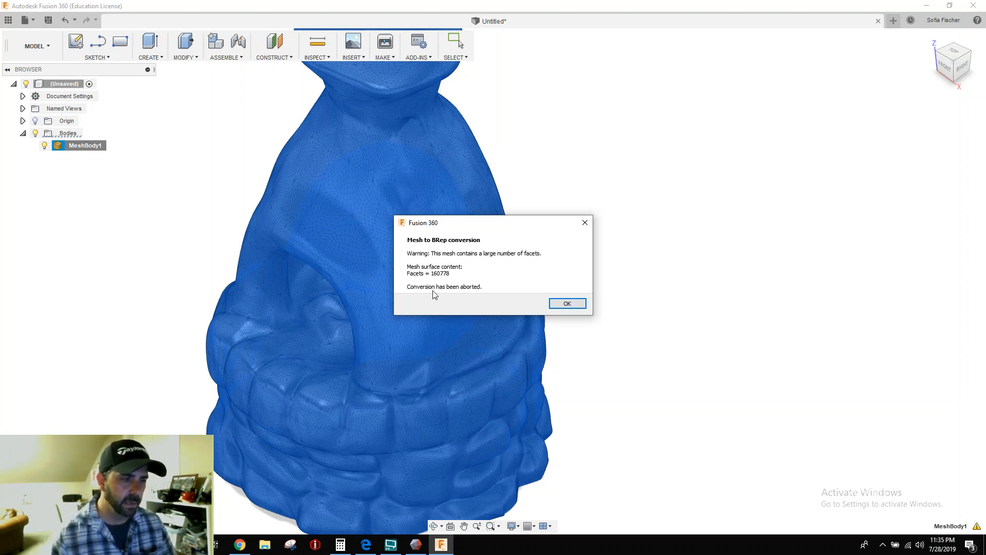
{"action": "left_click", "coordinate": [568, 303]}
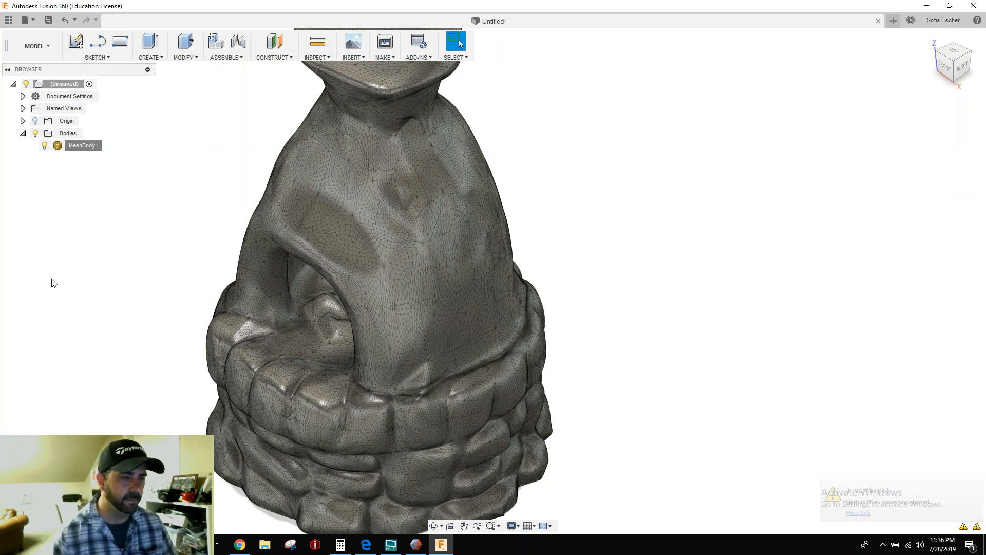
- In the Mesh workspace, reduce the furnace mesh with the Adaptive type to a face count of 40194
{"action": "left_click", "coordinate": [30, 46]}
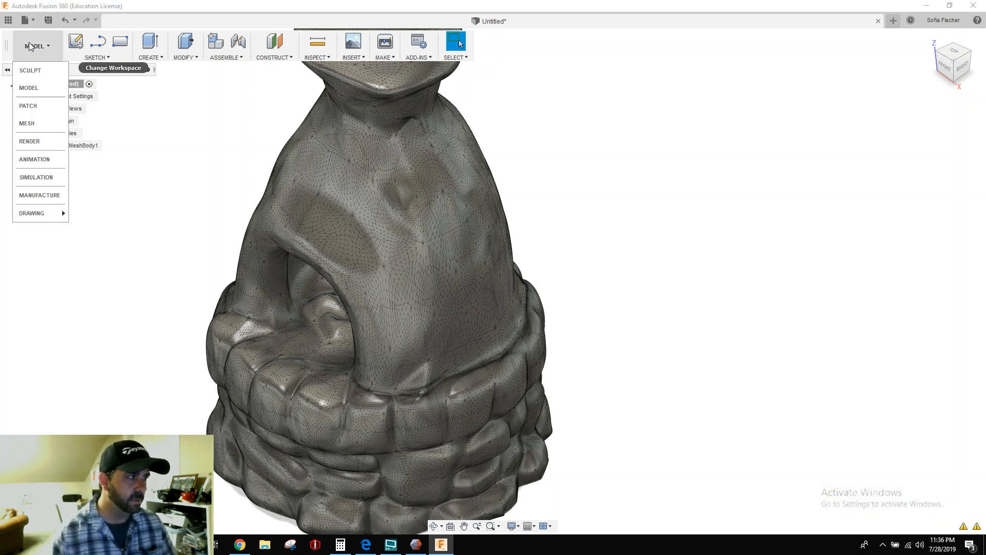
{"action": "left_click", "coordinate": [27, 123]}
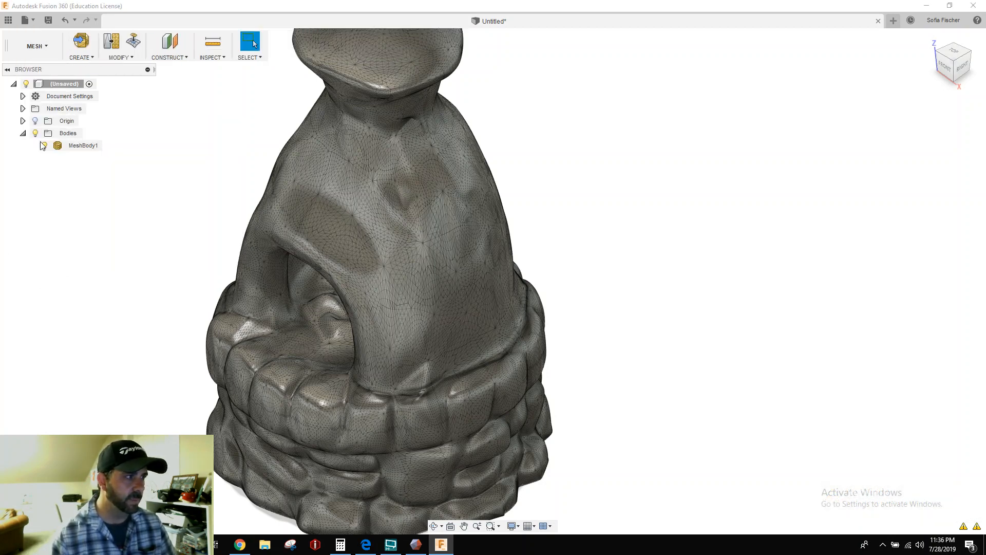
{"action": "left_click", "coordinate": [115, 57]}
{"action": "left_click", "coordinate": [139, 68]}
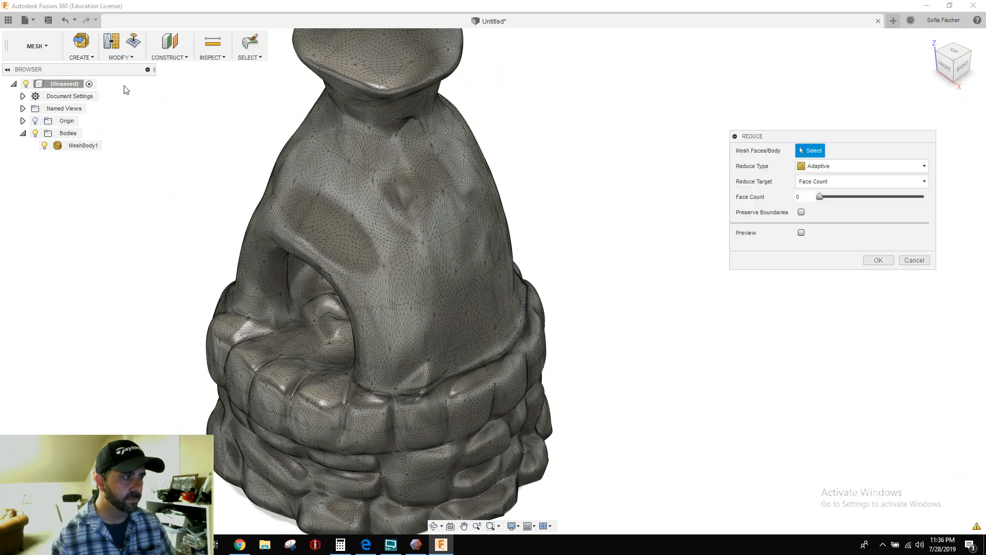
{"action": "left_click", "coordinate": [85, 146]}
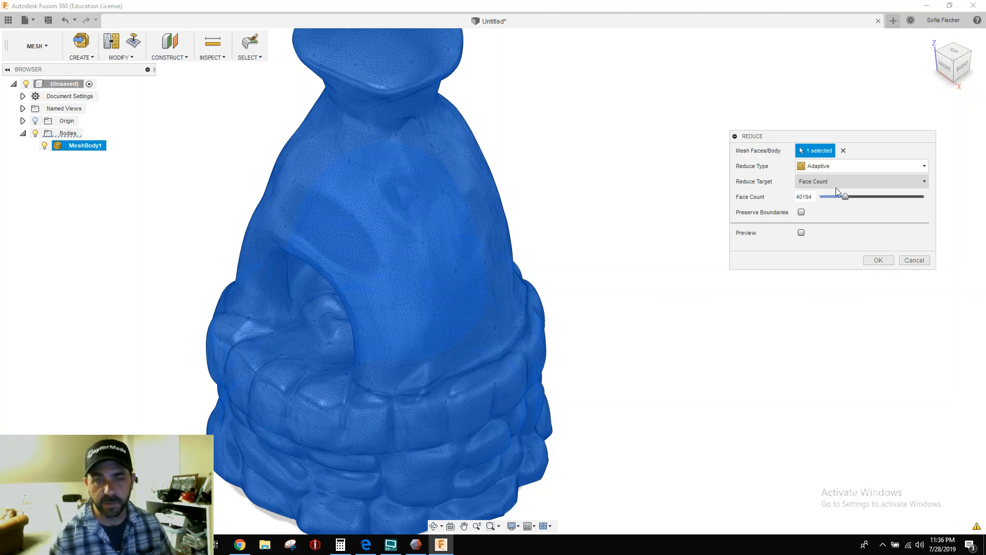
{"action": "left_click", "coordinate": [805, 198]}
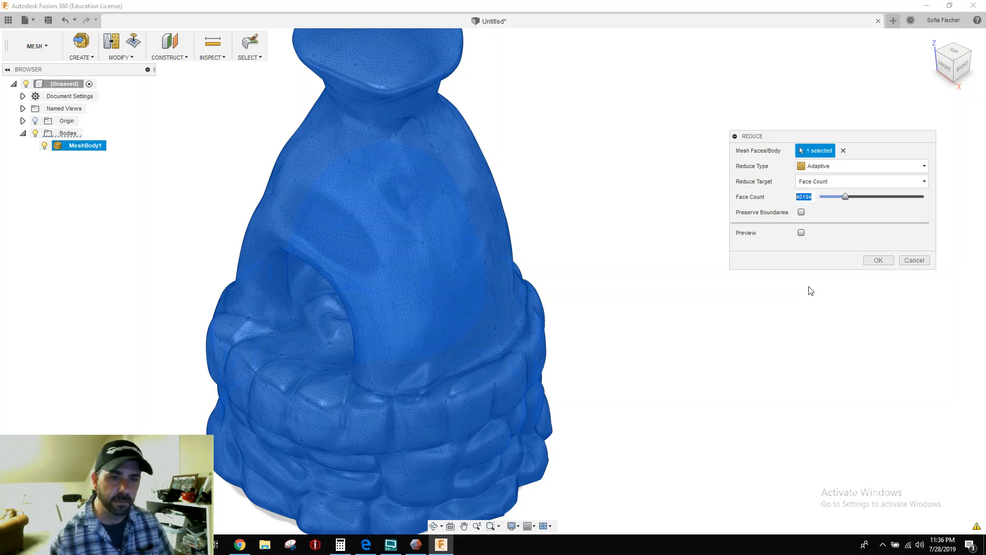
{"action": "left_click", "coordinate": [876, 260]}
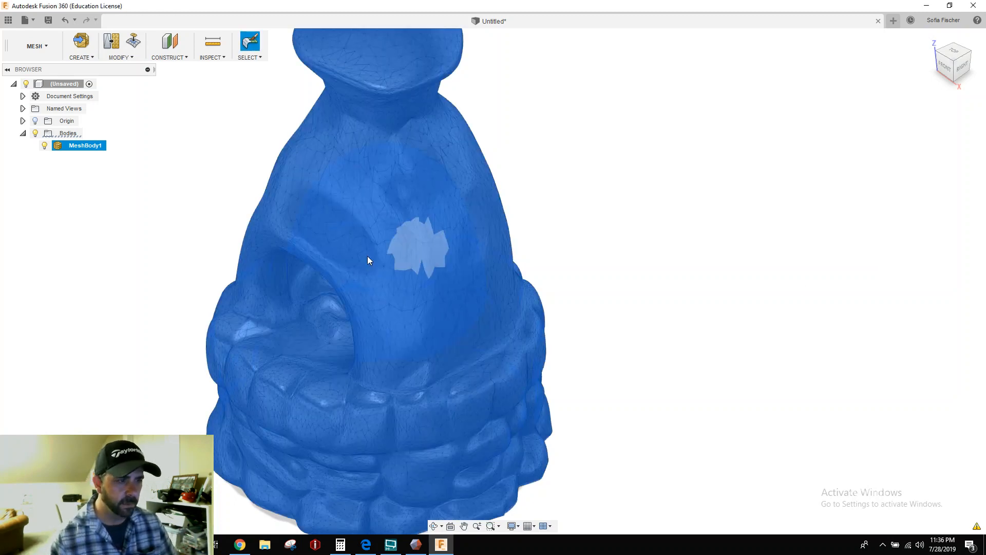
- Return to the Model workspace and convert the reduced mesh to a new BRep body, proceeding despite the facet count
{"action": "left_click", "coordinate": [29, 49]}
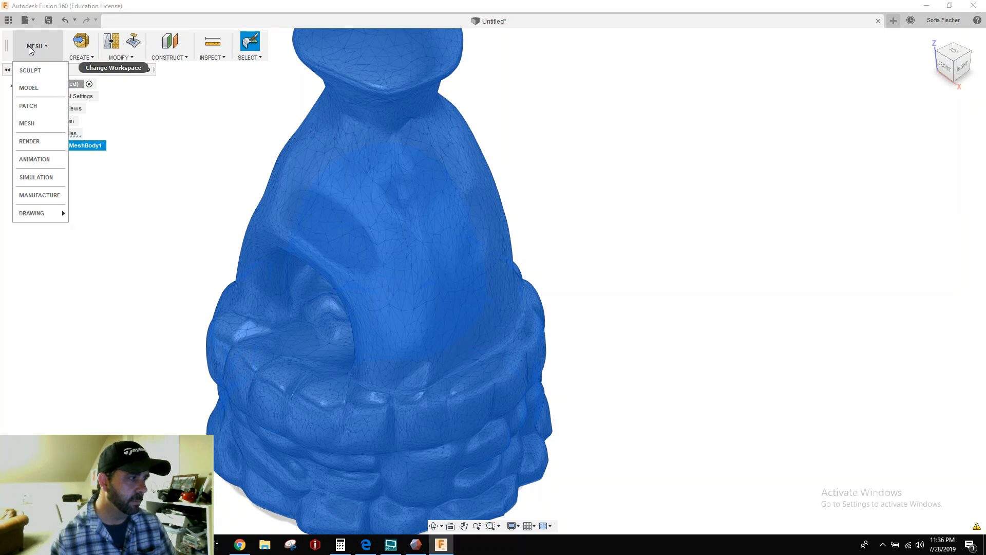
{"action": "left_click", "coordinate": [31, 89]}
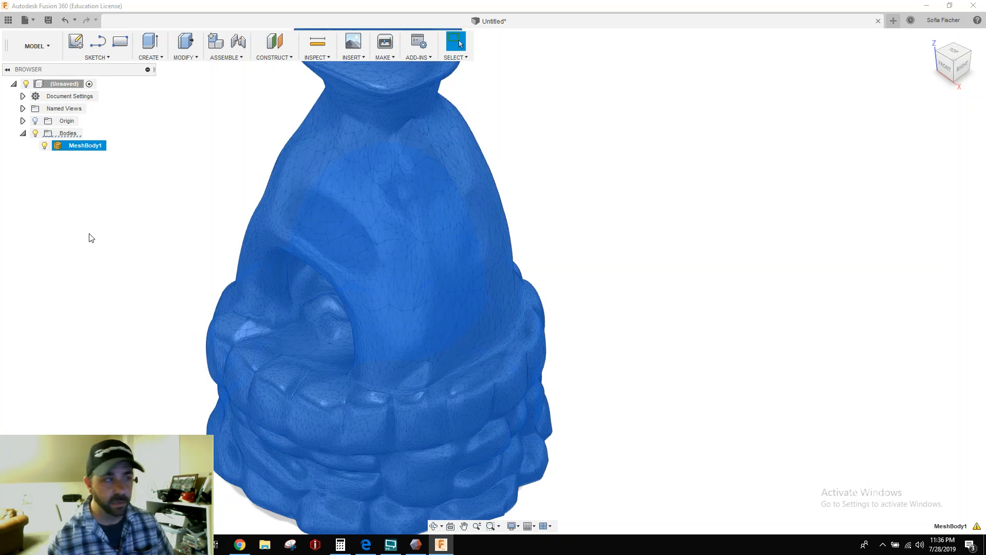
{"action": "right_click", "coordinate": [89, 149]}
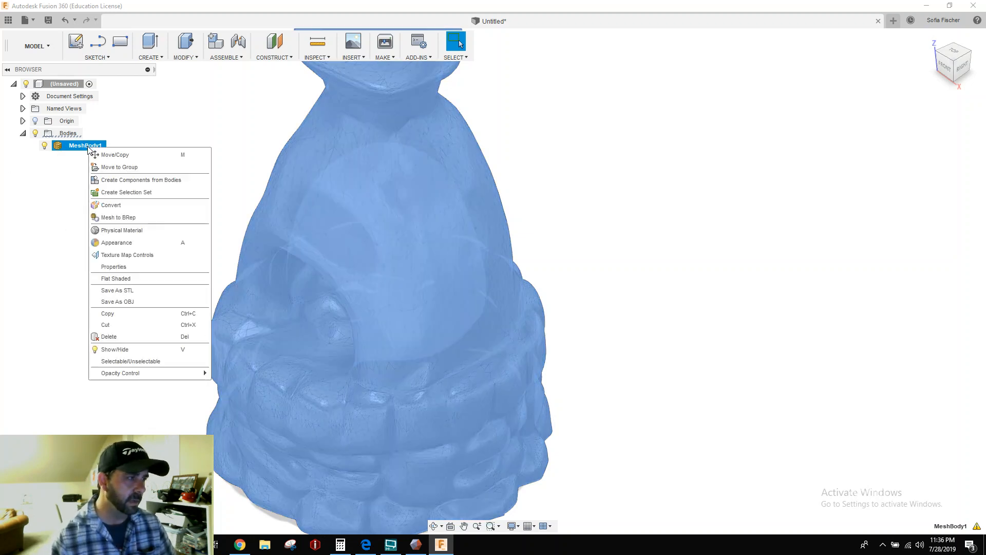
{"action": "left_click", "coordinate": [124, 218]}
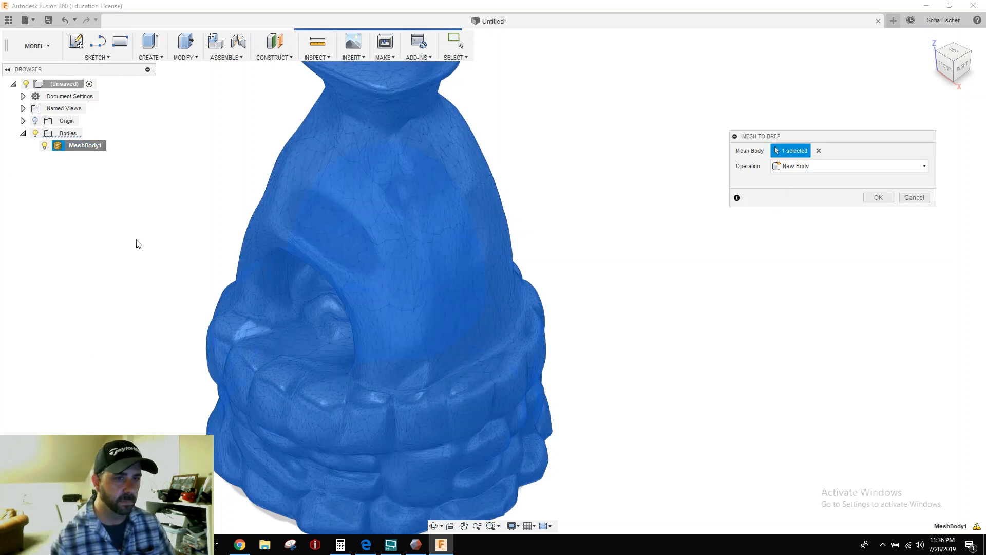
{"action": "left_click", "coordinate": [878, 202]}
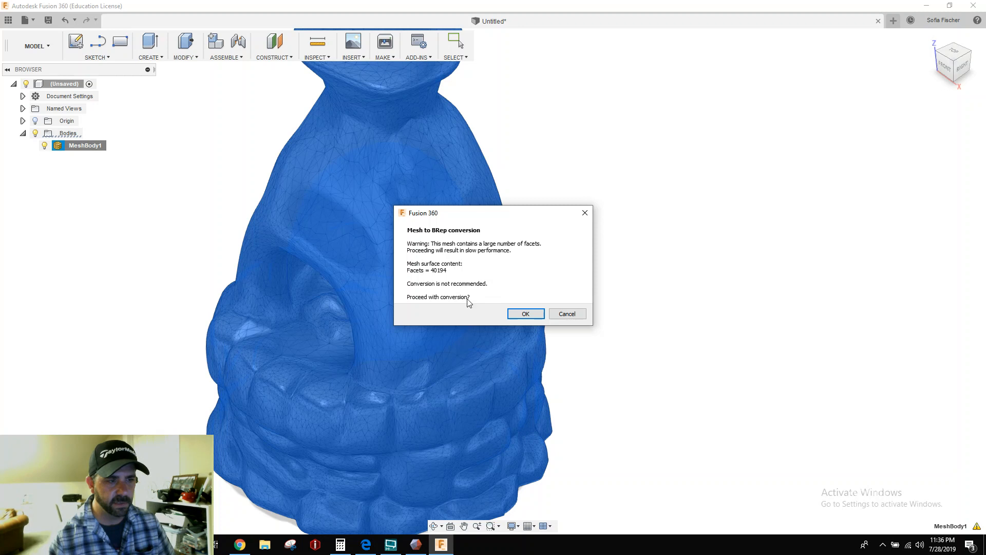
{"action": "left_click", "coordinate": [526, 314]}
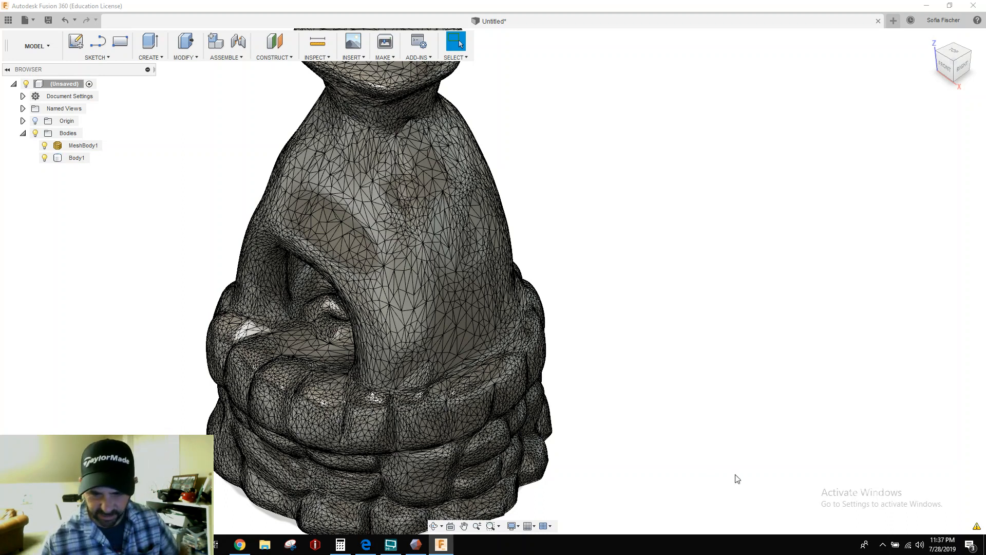
- Delete the leftover furnace mesh body and select a facet of the converted body to check it
{"action": "right_click", "coordinate": [83, 148]}
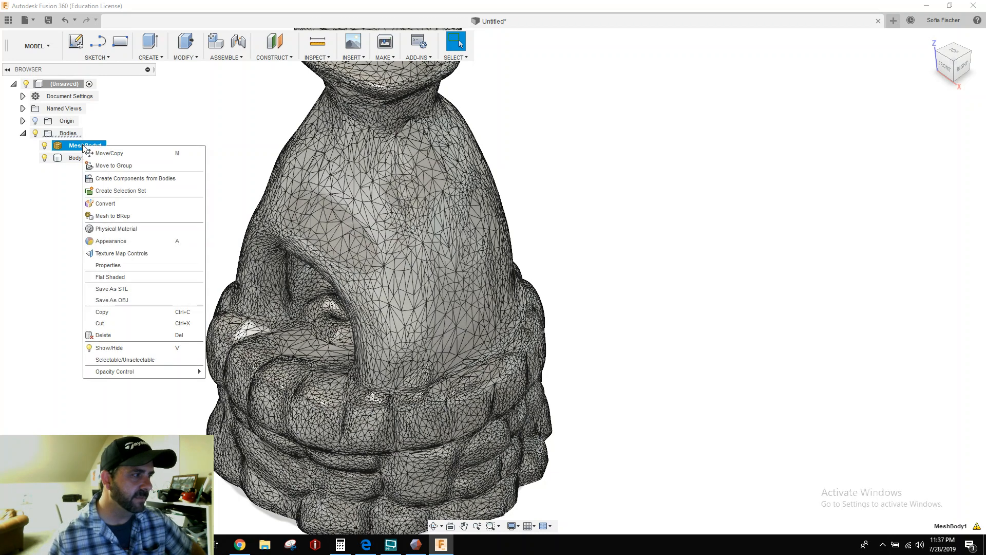
{"action": "left_click", "coordinate": [129, 335]}
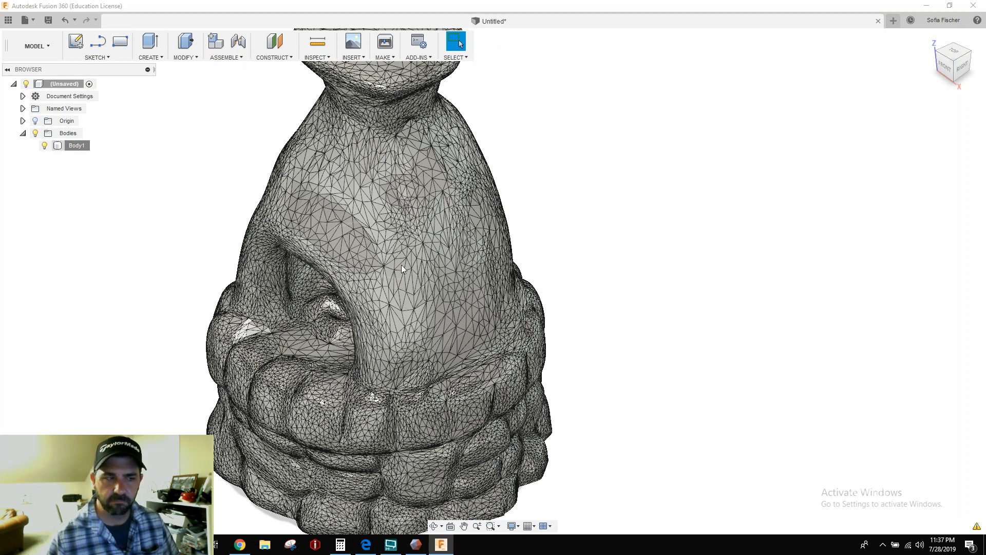
{"action": "left_click", "coordinate": [406, 281]}
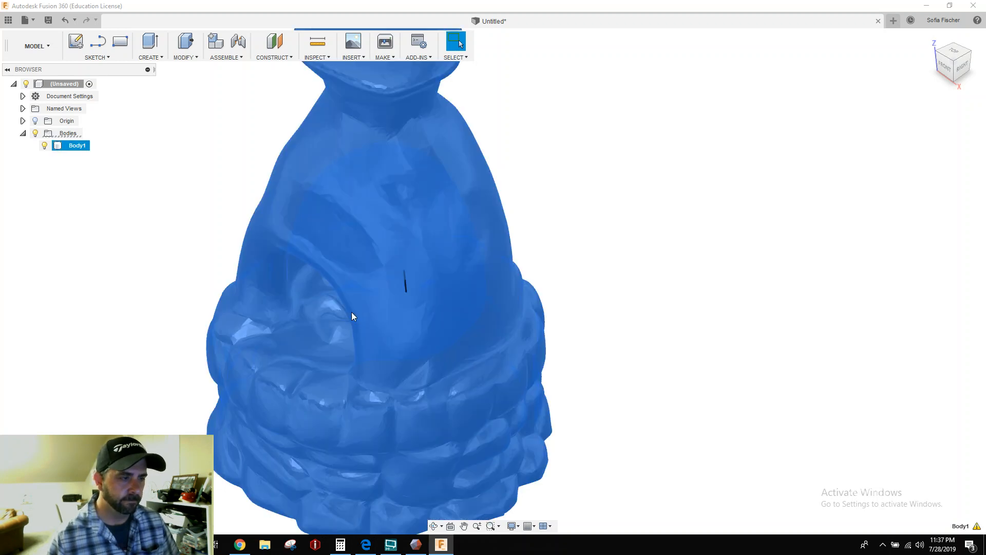
- Sketch a 20 mm diameter circle centred on the origin, on the horizontal origin plane at the furnace's underside
{"action": "scroll", "coordinate": [378, 302], "scroll_direction": "down", "scroll_amount": 4}
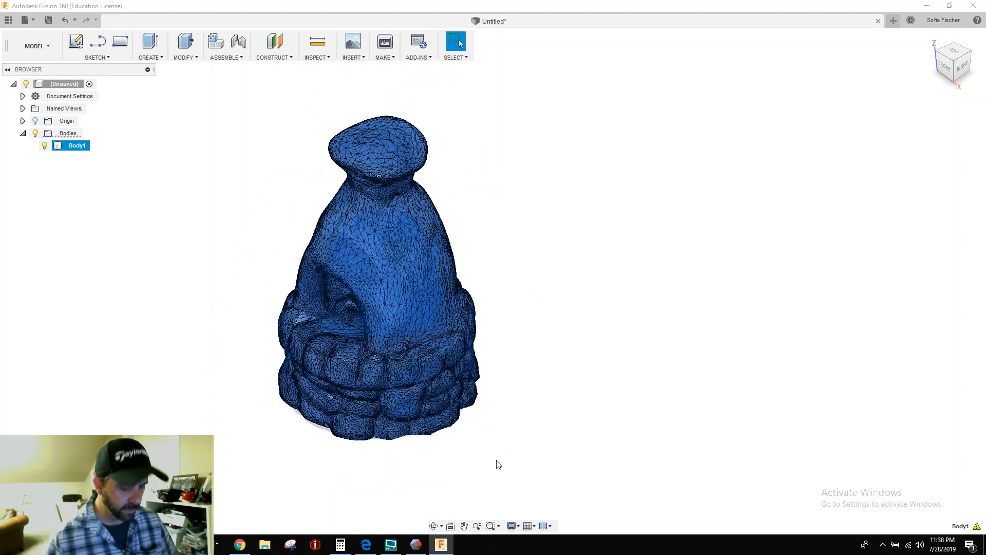
{"action": "left_click", "coordinate": [460, 477]}
{"action": "left_click", "coordinate": [435, 528]}
{"action": "left_click_drag", "start_coordinate": [408, 459], "coordinate": [396, 432]}
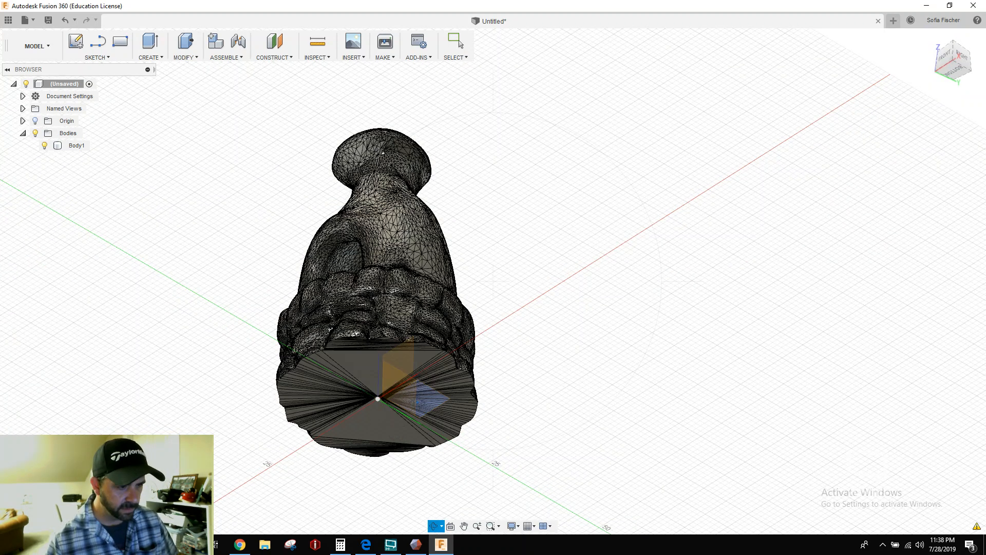
{"action": "key", "text": "Escape"}
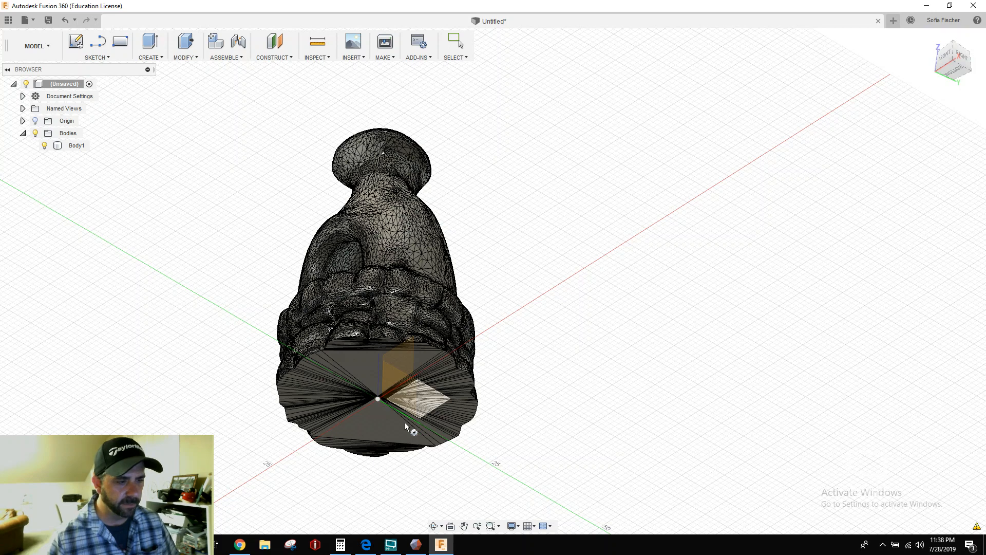
{"action": "left_click", "coordinate": [483, 457]}
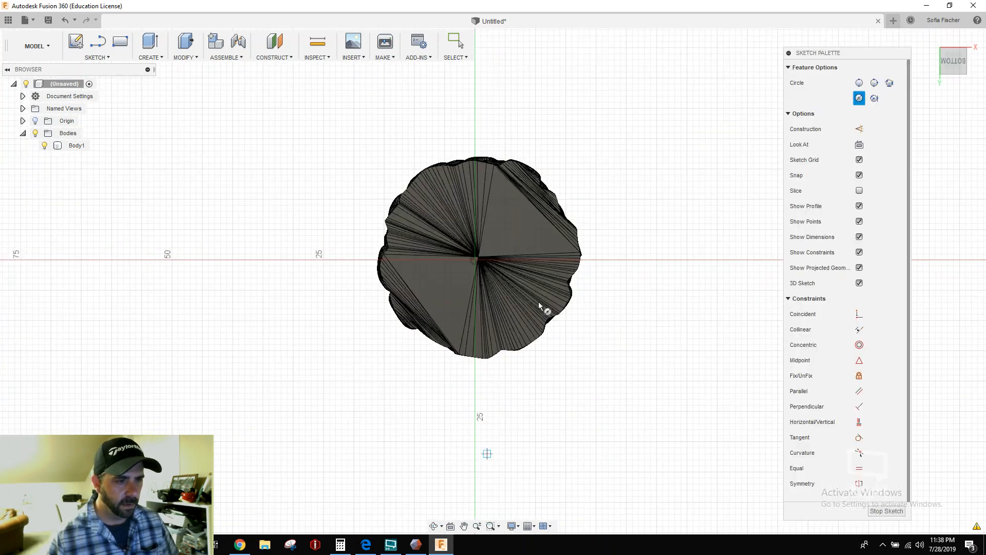
{"action": "left_click", "coordinate": [475, 260]}
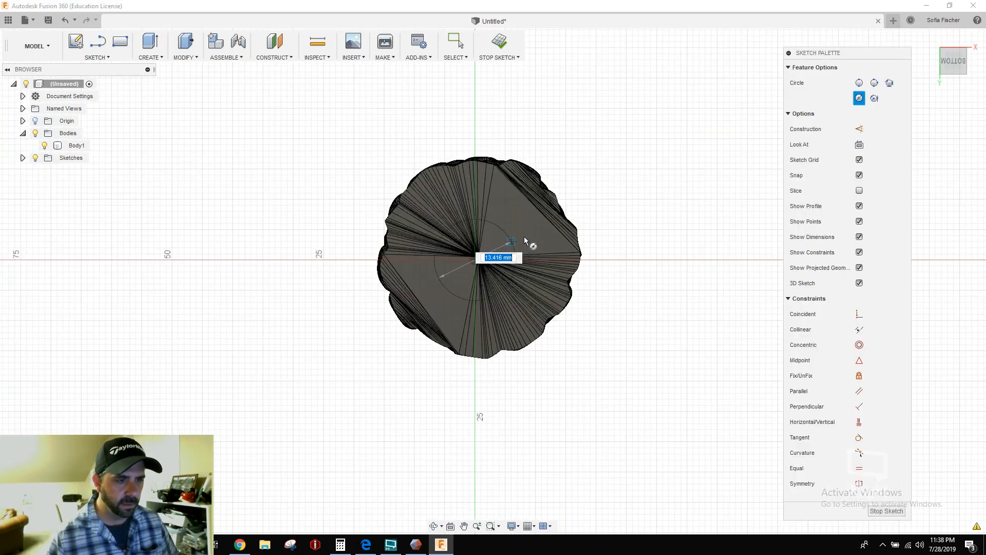
{"action": "type", "text": "20"}
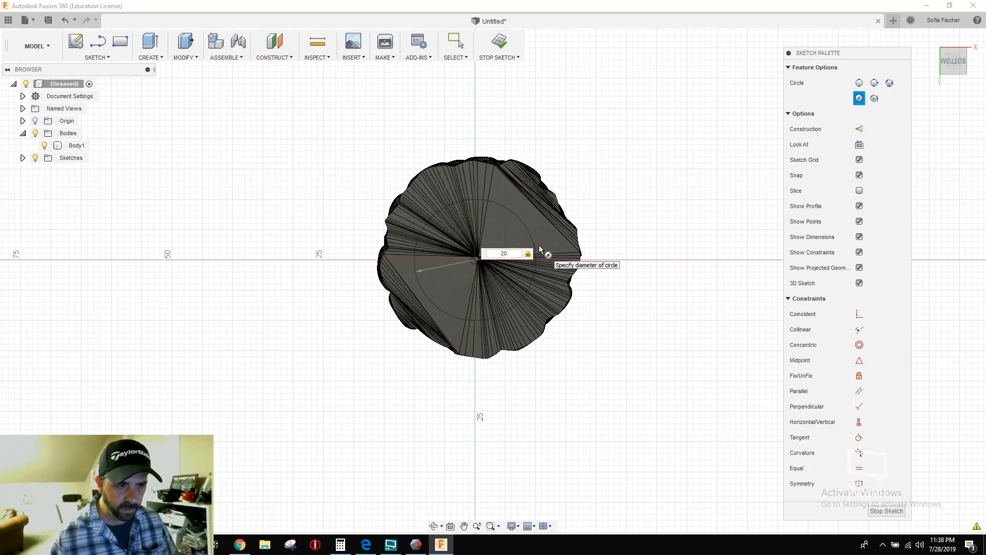
{"action": "key", "text": "Return"}
{"action": "key", "text": "Escape"}
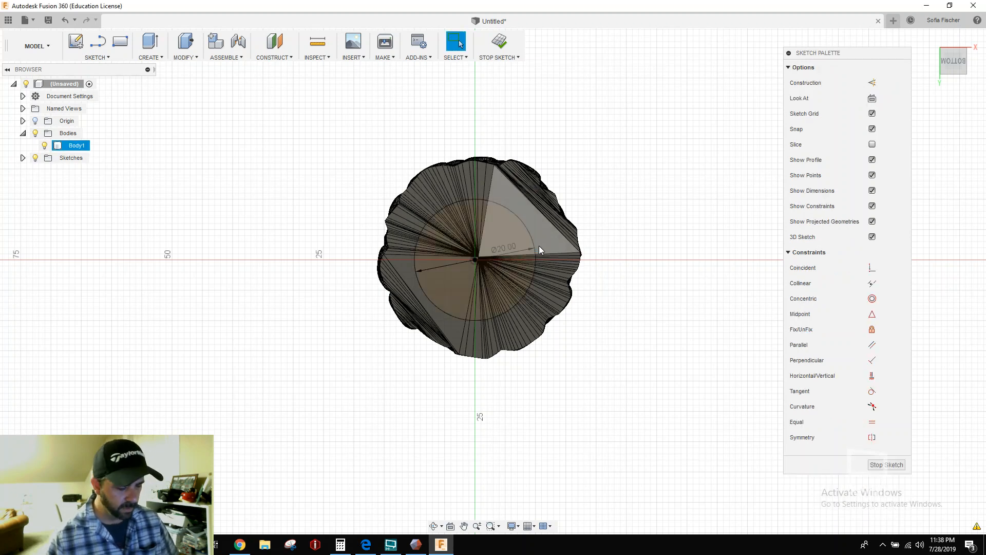
- Extrude the 20 mm circle 15 mm up into the furnace base as a cut
{"action": "key", "text": "e"}
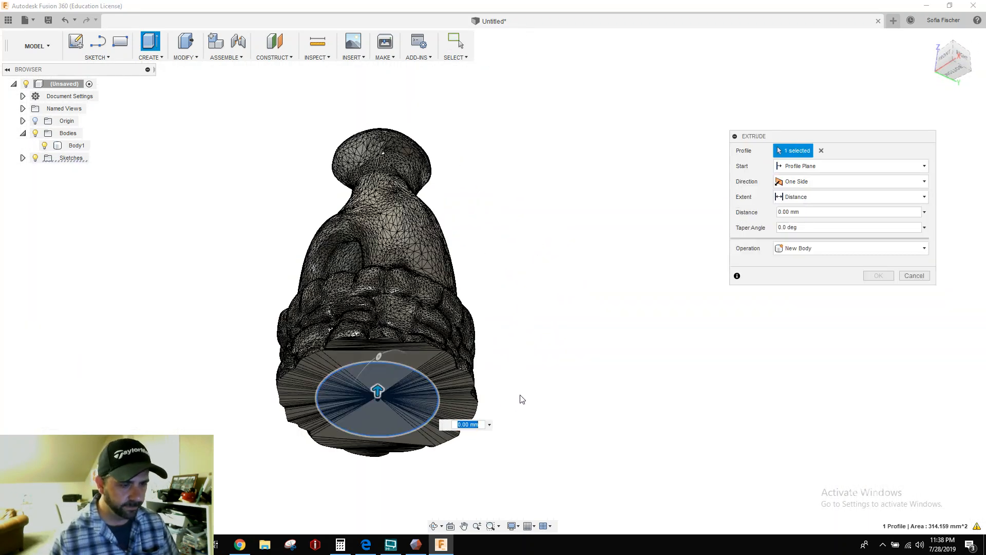
{"action": "type", "text": "15"}
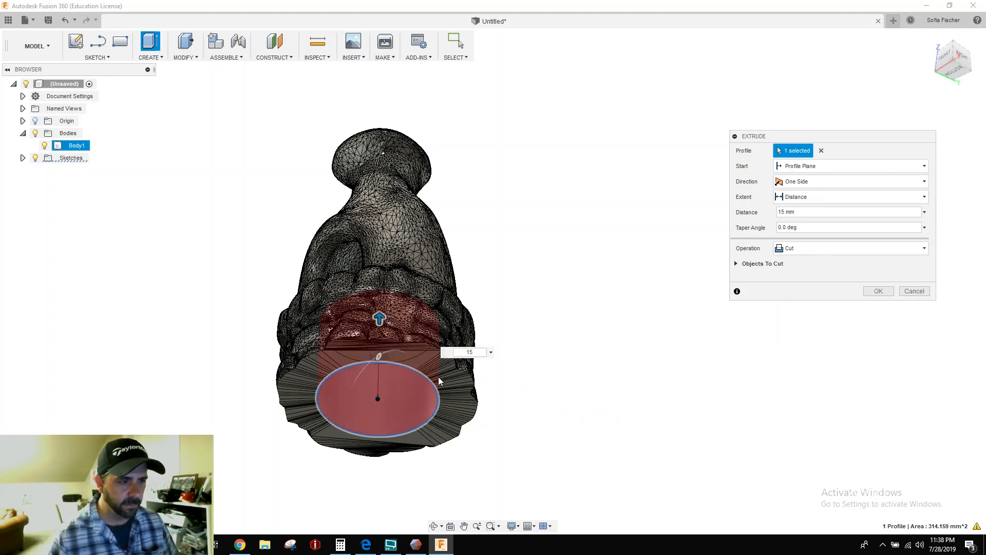
{"action": "left_click", "coordinate": [879, 291]}
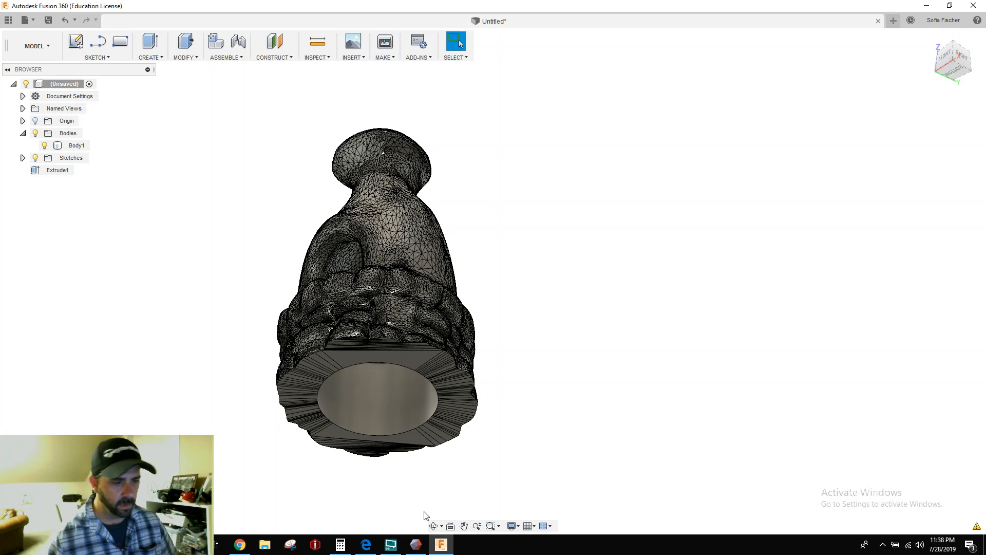
{"action": "left_click", "coordinate": [433, 526]}
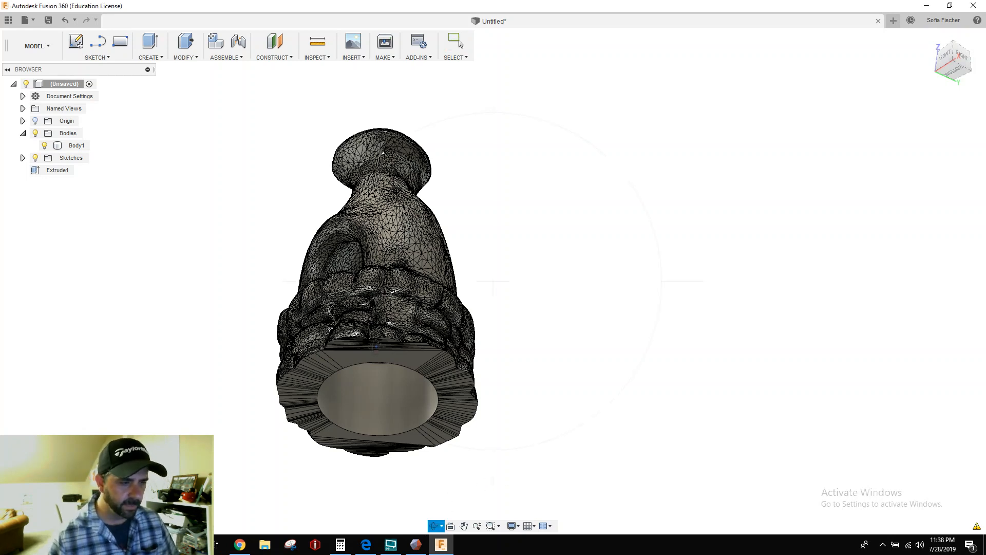
{"action": "left_click_drag", "start_coordinate": [376, 343], "coordinate": [426, 336]}
{"action": "key", "text": "Escape"}
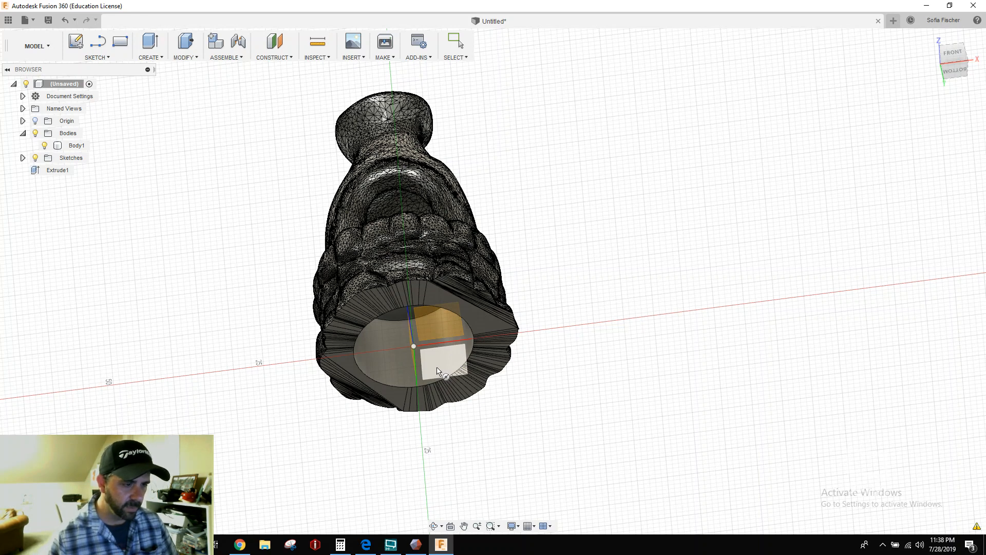
{"action": "left_click", "coordinate": [440, 369]}
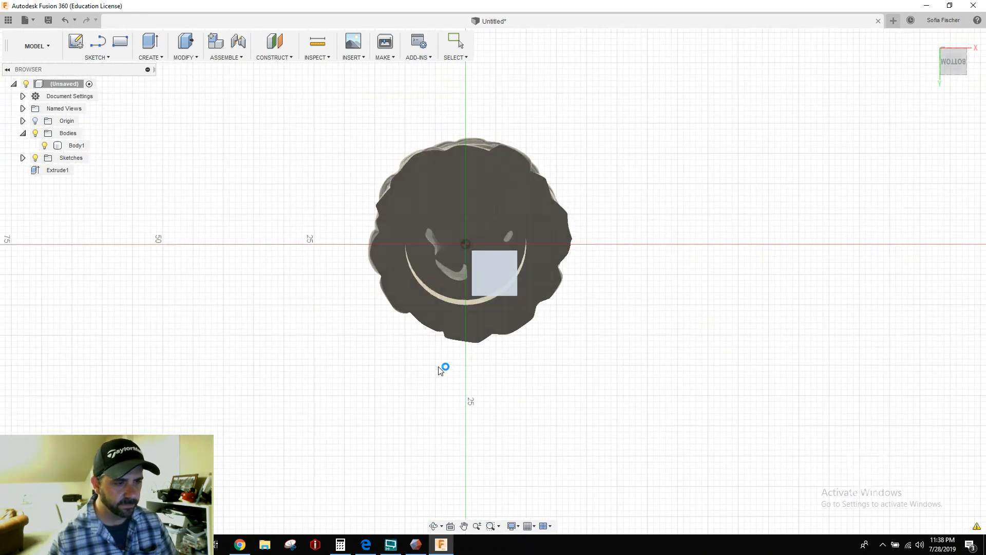
{"action": "key", "text": "Escape"}
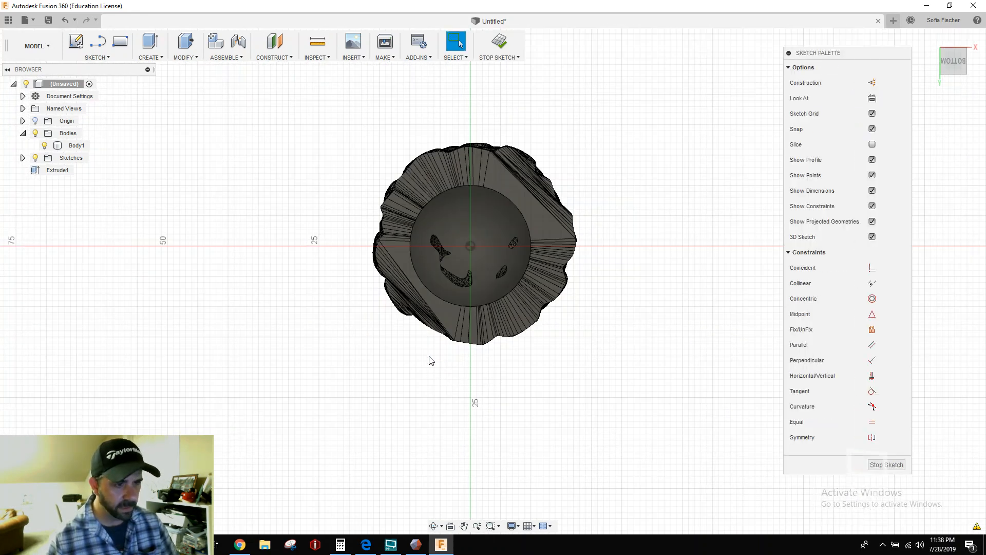
{"action": "left_click", "coordinate": [499, 43]}
{"action": "mouse_move", "coordinate": [494, 75]}
{"action": "middle_mouse_down", "text": "shift"}
{"action": "mouse_move", "coordinate": [471, 278]}
{"action": "mouse_move", "coordinate": [493, 428]}
{"action": "middle_mouse_up", "text": "shift"}
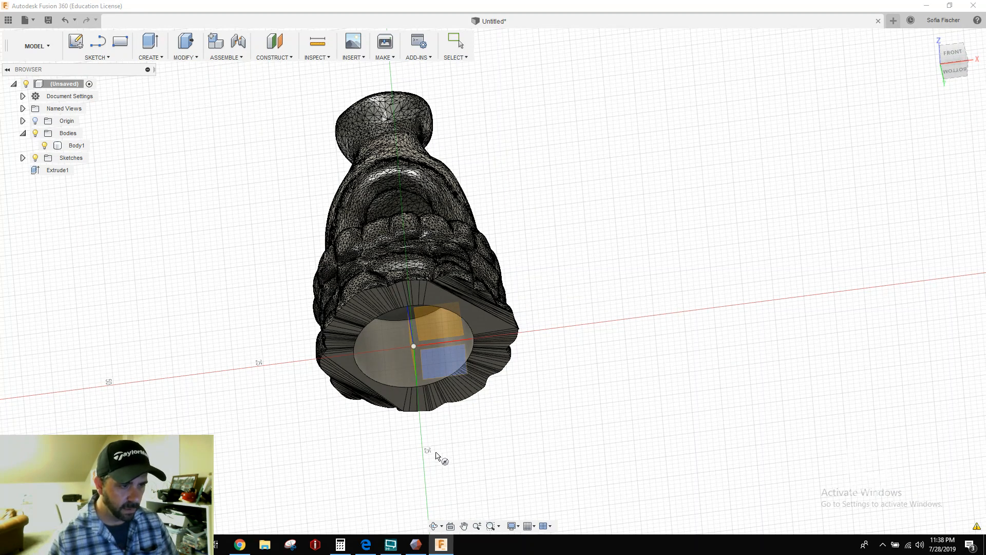
- Sketch an 8 mm diameter circle on the vertical XZ origin plane, centred above the origin within the base height
{"action": "left_click", "coordinate": [434, 525]}
{"action": "left_click_drag", "start_coordinate": [460, 477], "coordinate": [505, 433]}
{"action": "key", "text": "Escape"}
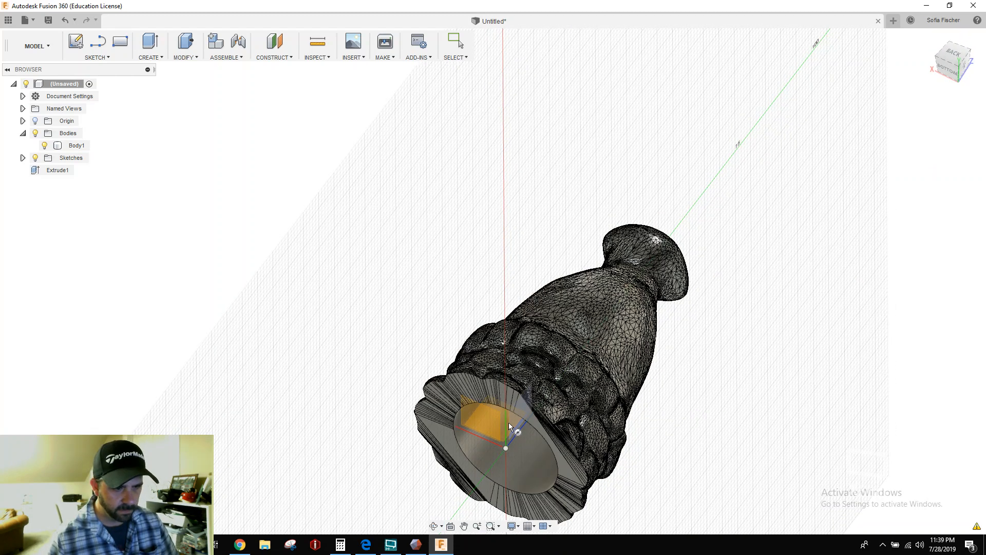
{"action": "scroll", "coordinate": [511, 425], "scroll_direction": "up", "scroll_amount": 5}
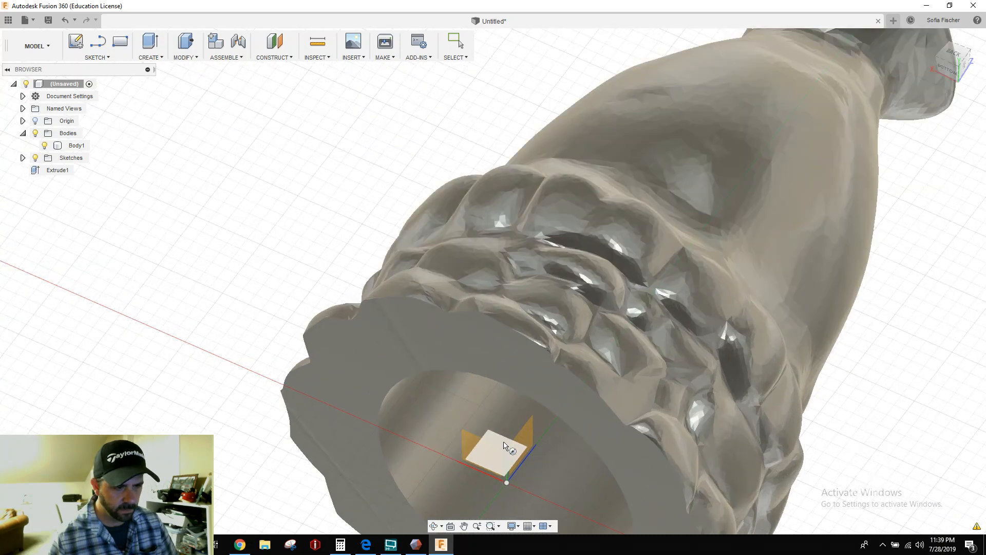
{"action": "left_click", "coordinate": [504, 446]}
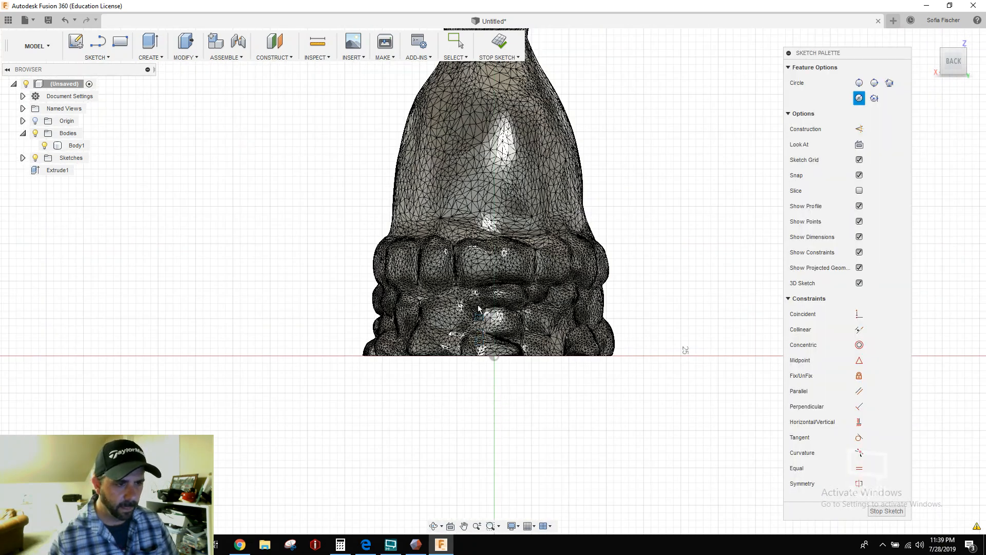
{"action": "left_click", "coordinate": [495, 305]}
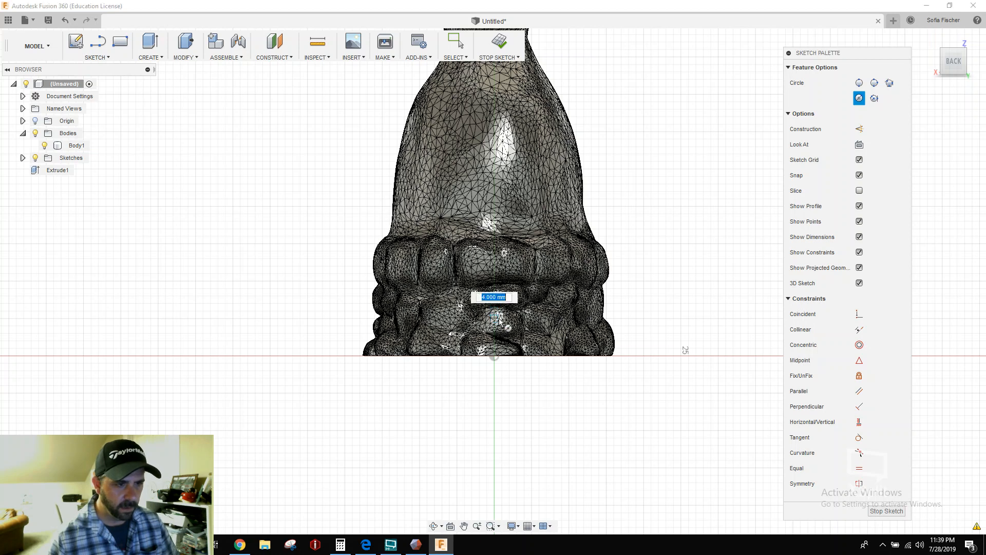
{"action": "type", "text": "8"}
{"action": "key", "text": "Tab"}
{"action": "key", "text": "Return"}
{"action": "key", "text": "Escape"}
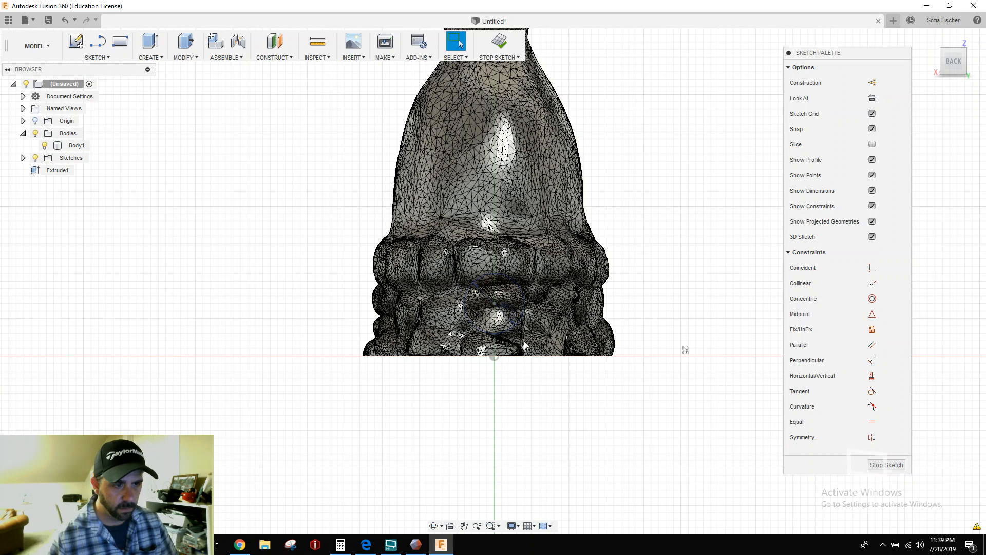
- Extrude the 8 mm circle 30 mm as a cut out through the back wall of the furnace base
{"action": "left_click", "coordinate": [435, 527]}
{"action": "left_click_drag", "start_coordinate": [447, 494], "coordinate": [510, 409]}
{"action": "left_click", "coordinate": [513, 292]}
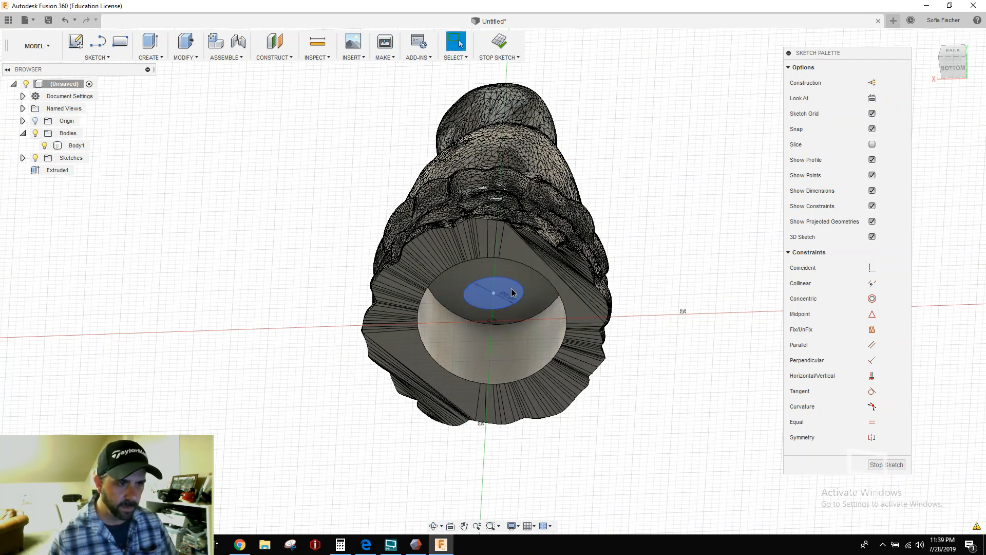
{"action": "key", "text": "e"}
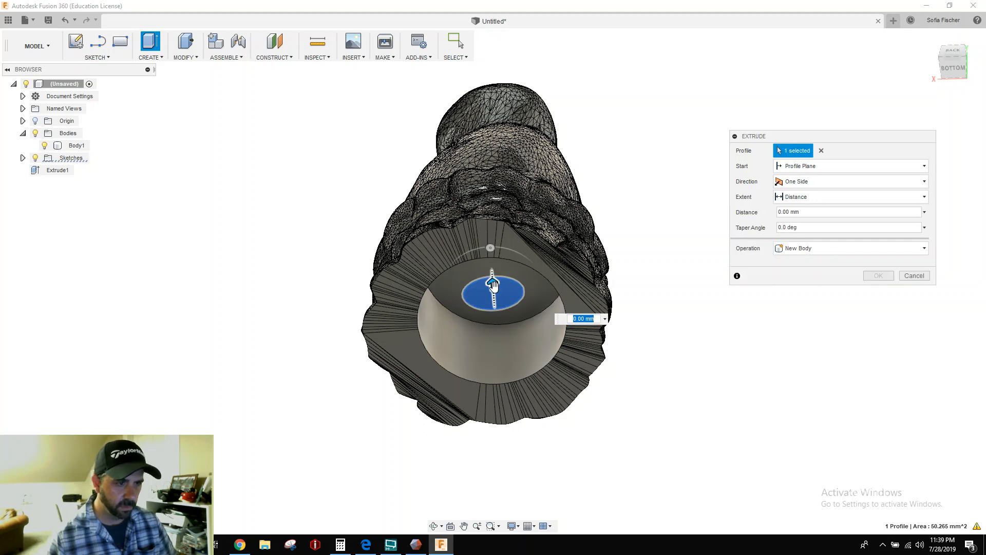
{"action": "type", "text": "1"}
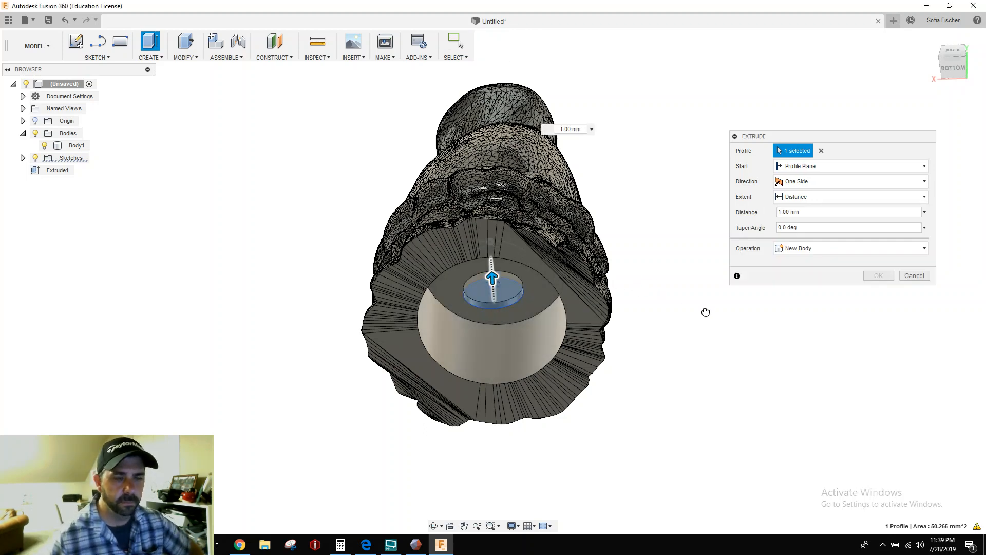
{"action": "type", "text": "30"}
{"action": "key", "text": "Return"}
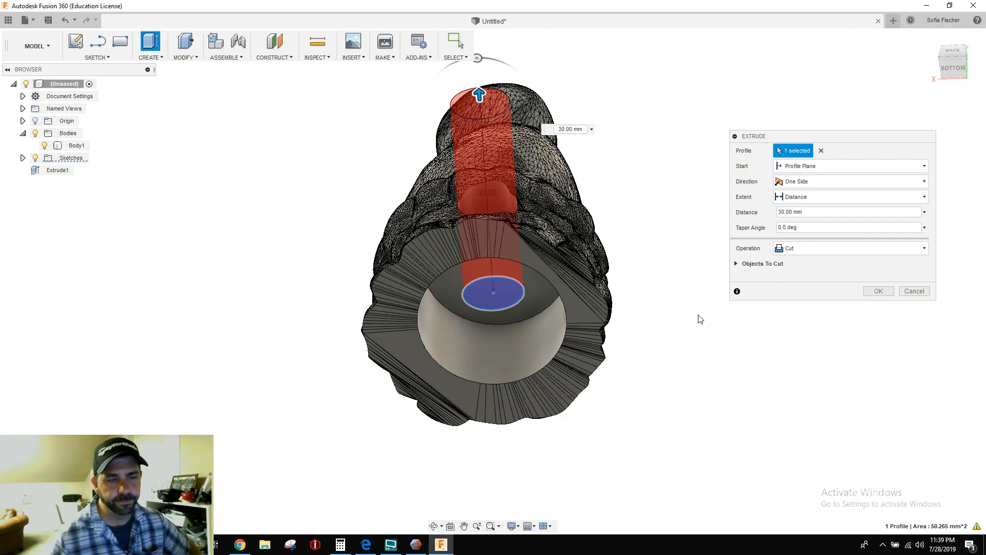
{"action": "left_click", "coordinate": [880, 292]}
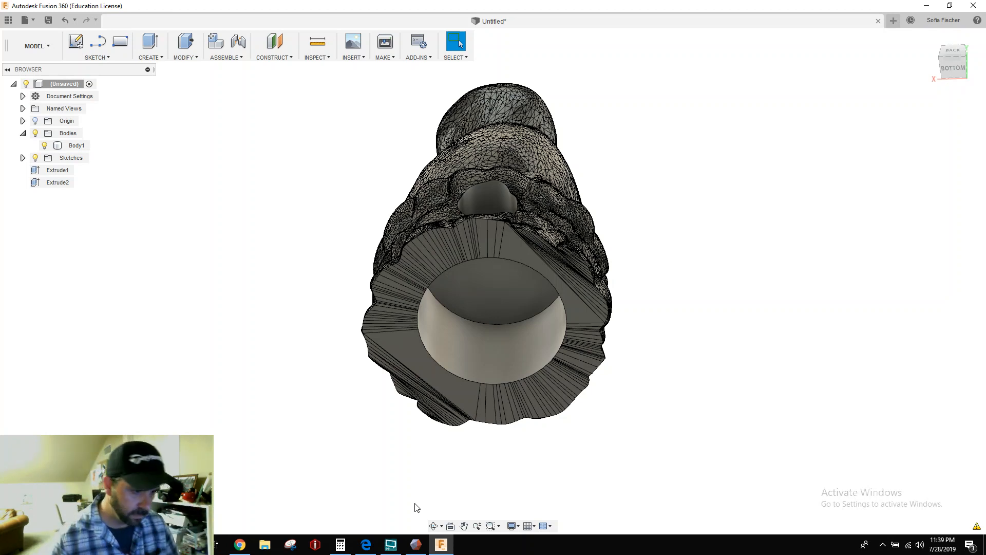
- Set up a 3D Print export of the furnace body with High refinement
{"action": "left_click", "coordinate": [435, 525]}
{"action": "mouse_move", "coordinate": [403, 469]}
{"action": "left_mouse_down"}
{"action": "mouse_move", "coordinate": [416, 424]}
{"action": "mouse_move", "coordinate": [508, 398]}
{"action": "left_mouse_up"}
{"action": "key", "text": "Escape"}
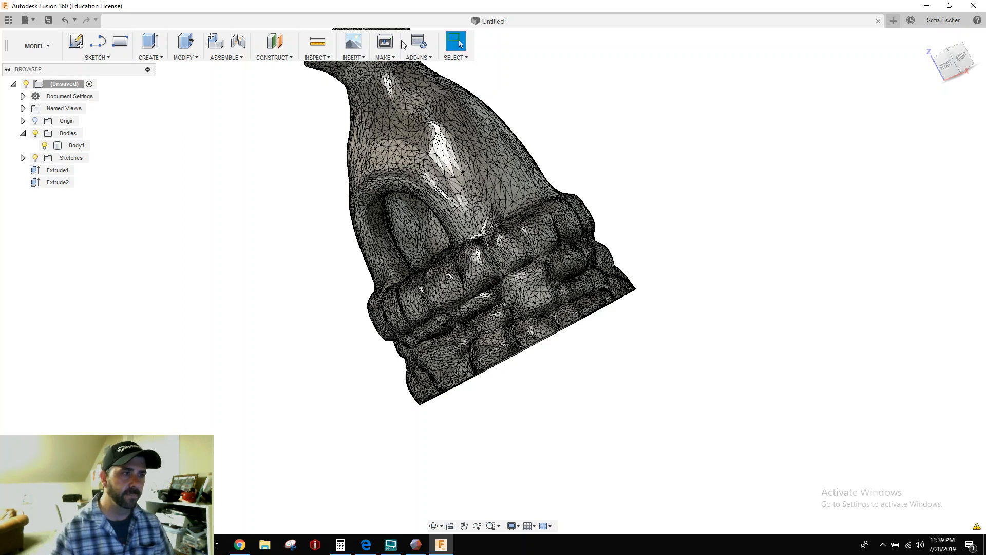
{"action": "left_click", "coordinate": [385, 42]}
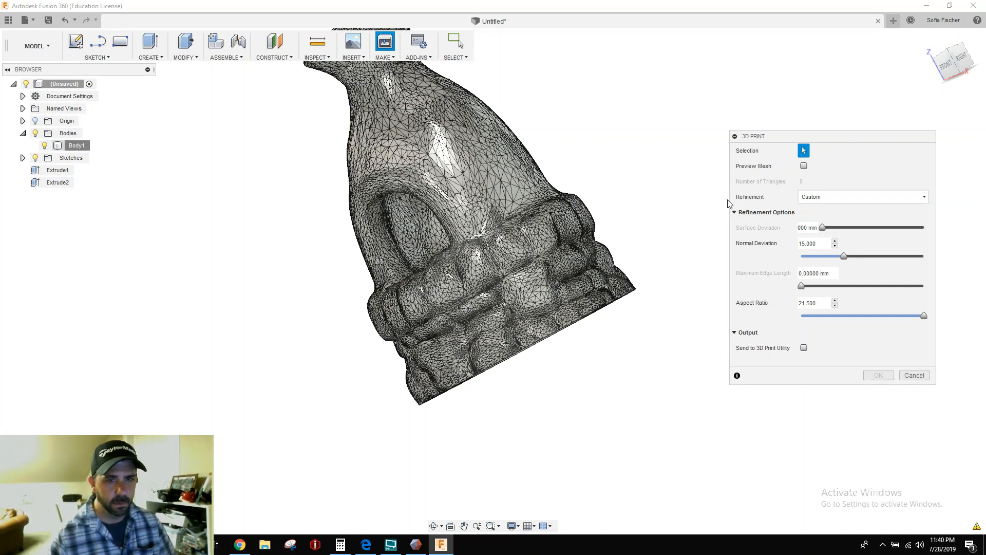
{"action": "left_click", "coordinate": [509, 264]}
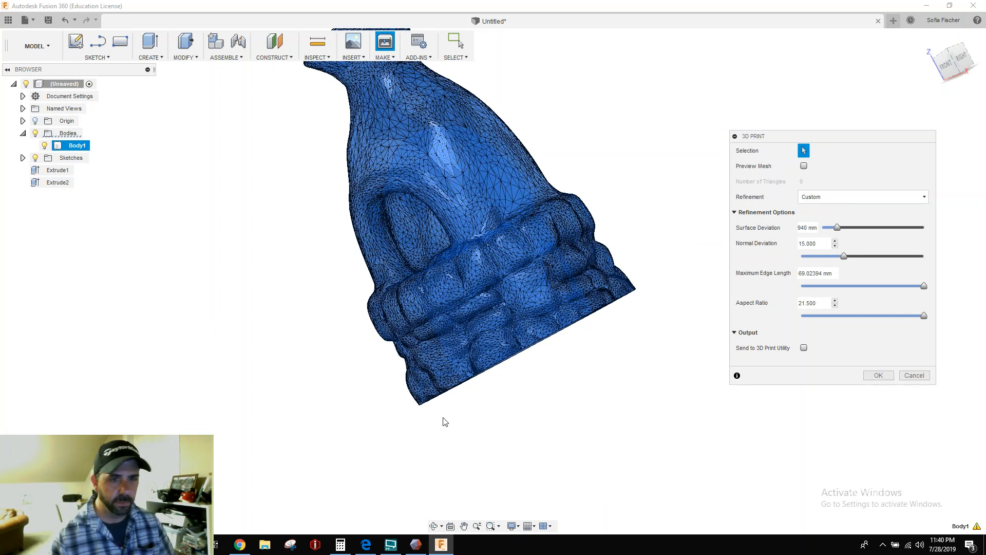
{"action": "left_click", "coordinate": [856, 202]}
{"action": "left_click", "coordinate": [817, 209]}
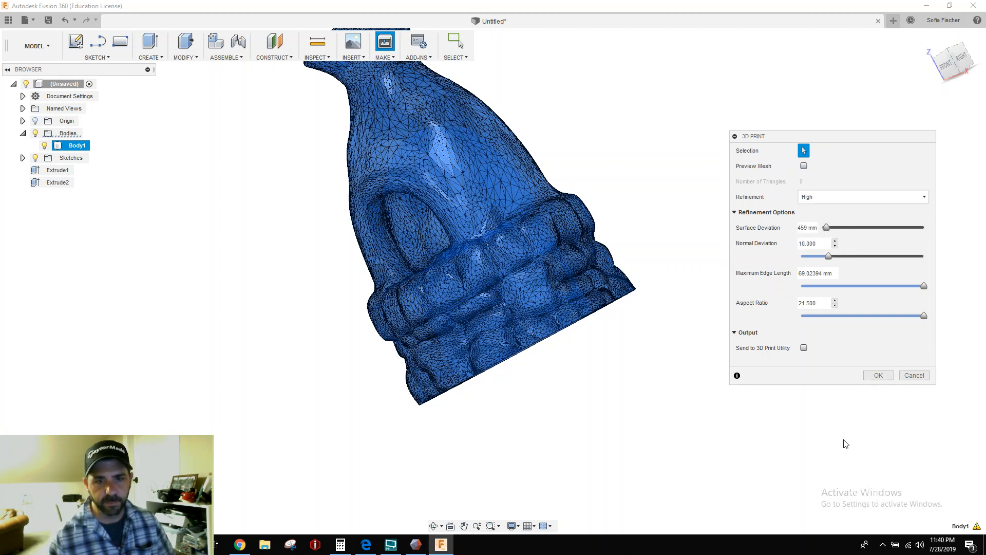
- Export the body as an STL file named RustSTLYo in the Rust_Furnace files folder
{"action": "left_click", "coordinate": [882, 377]}
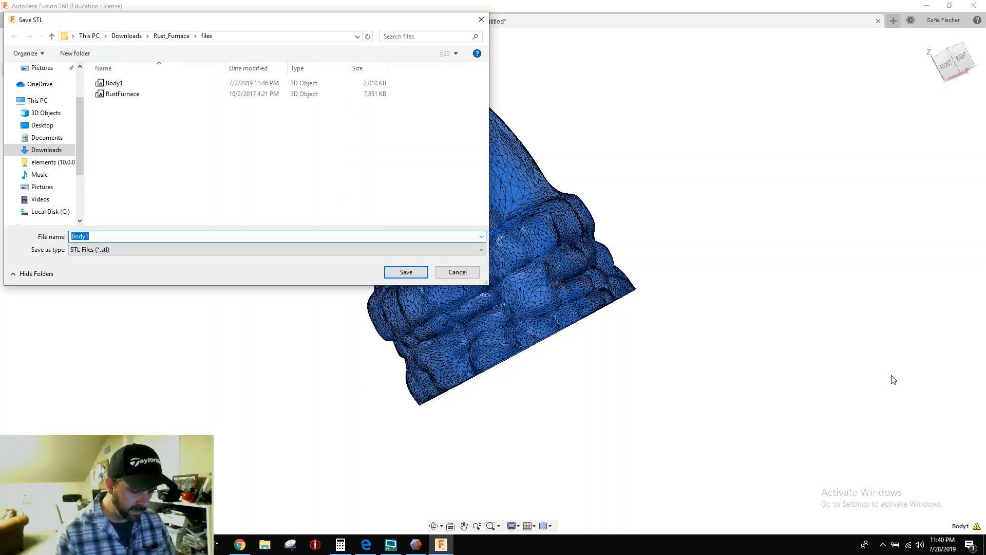
{"action": "type", "text": "RustSTL"}
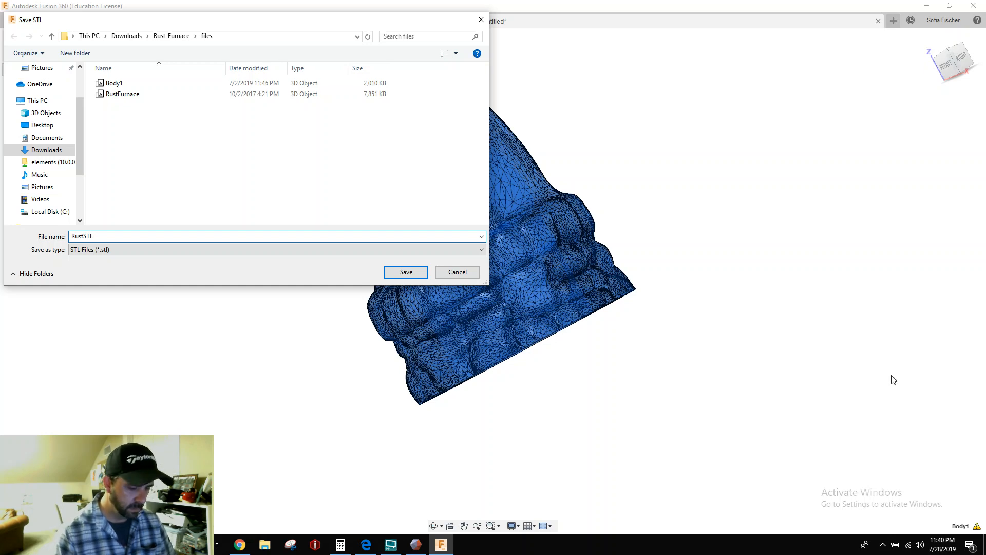
{"action": "type", "text": "Yo"}
{"action": "key", "text": "Return"}
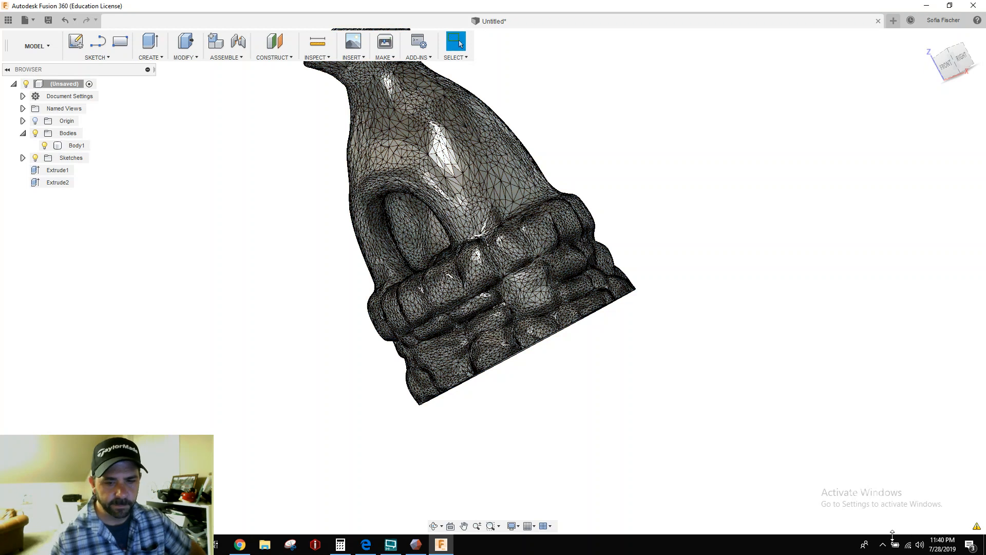
- Switch to Meshmixer, maximize its window and open the RustSTLYo mesh
{"action": "left_click", "coordinate": [417, 543]}
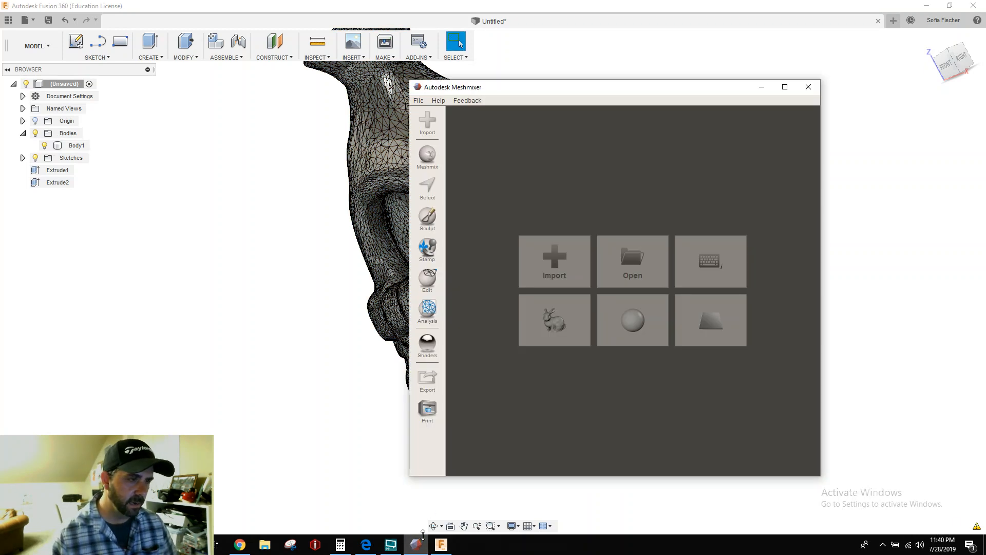
{"action": "double_click", "coordinate": [615, 95]}
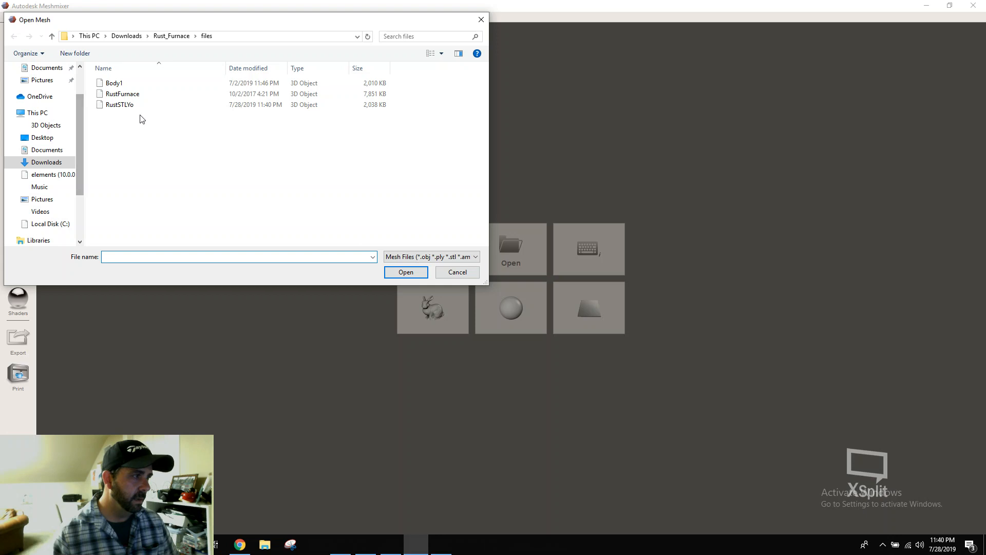
{"action": "double_click", "coordinate": [125, 105]}
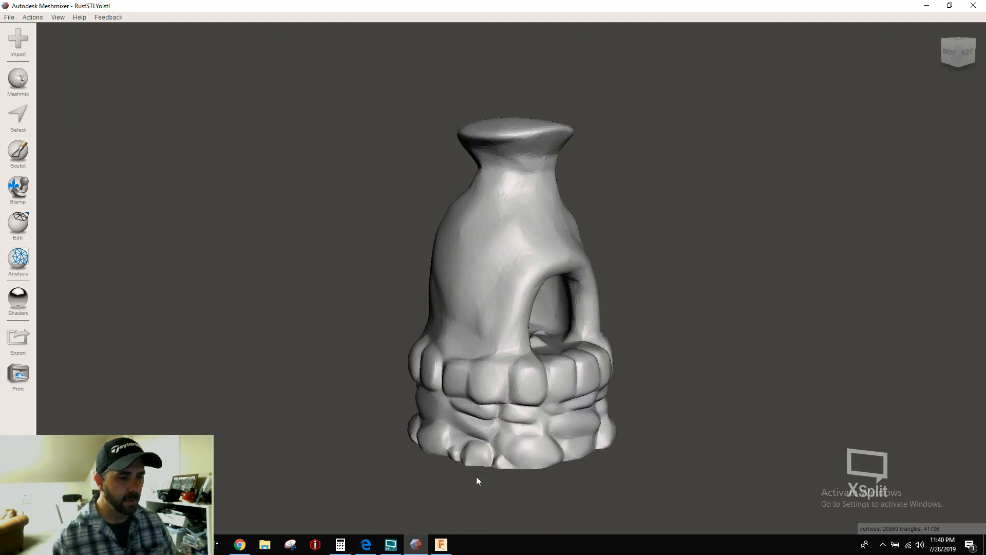
- Start sculpting with the Refine brush and refine the coarse mesh on the body above and around the furnace's front opening
{"action": "scroll", "coordinate": [551, 390], "scroll_direction": "up", "scroll_amount": 5}
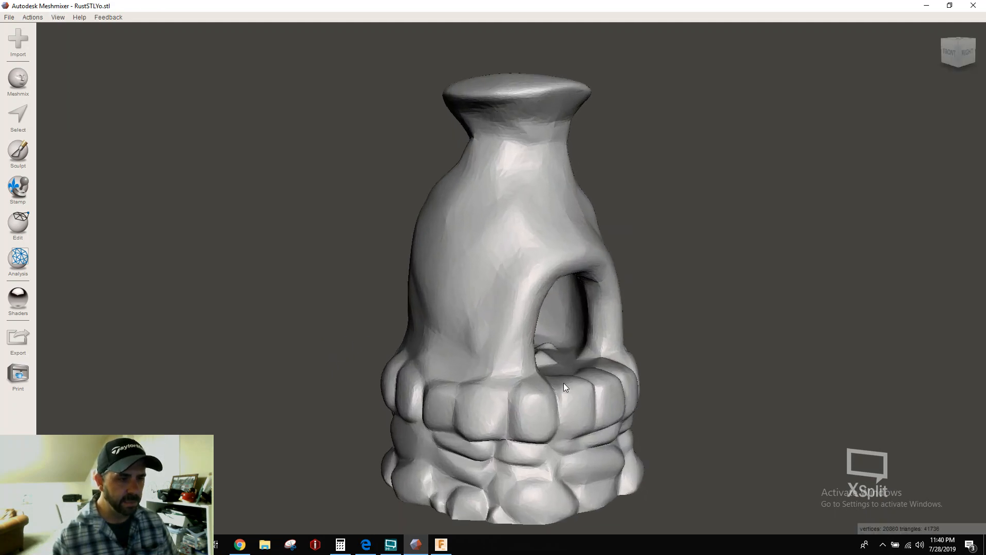
{"action": "scroll", "coordinate": [516, 272], "scroll_direction": "up", "scroll_amount": 3}
{"action": "mouse_move", "coordinate": [457, 267]}
{"action": "right_mouse_down"}
{"action": "mouse_move", "coordinate": [514, 308]}
{"action": "mouse_move", "coordinate": [452, 271]}
{"action": "mouse_move", "coordinate": [321, 229]}
{"action": "mouse_move", "coordinate": [268, 279]}
{"action": "mouse_move", "coordinate": [381, 298]}
{"action": "mouse_move", "coordinate": [458, 277]}
{"action": "right_mouse_up"}
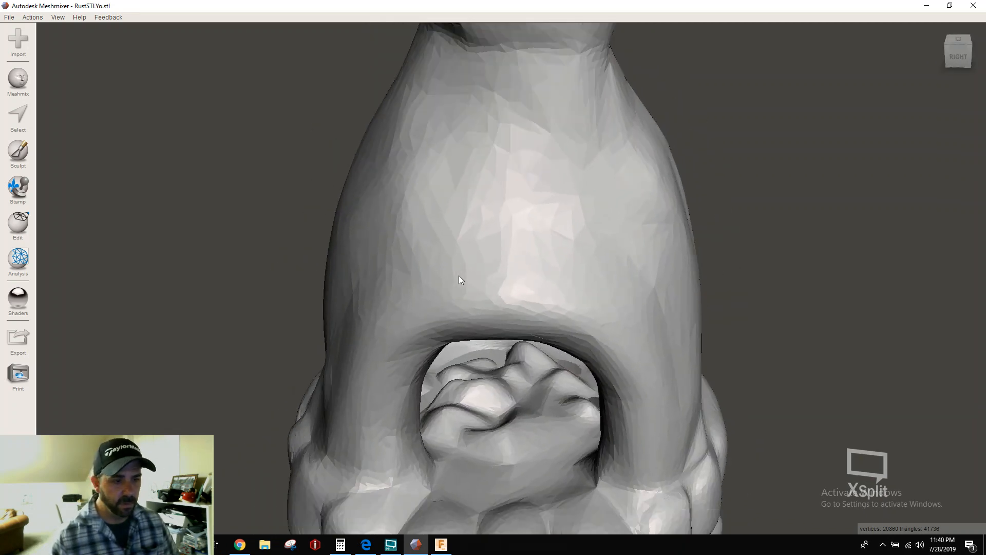
{"action": "scroll", "coordinate": [458, 275], "scroll_direction": "down", "scroll_amount": 5}
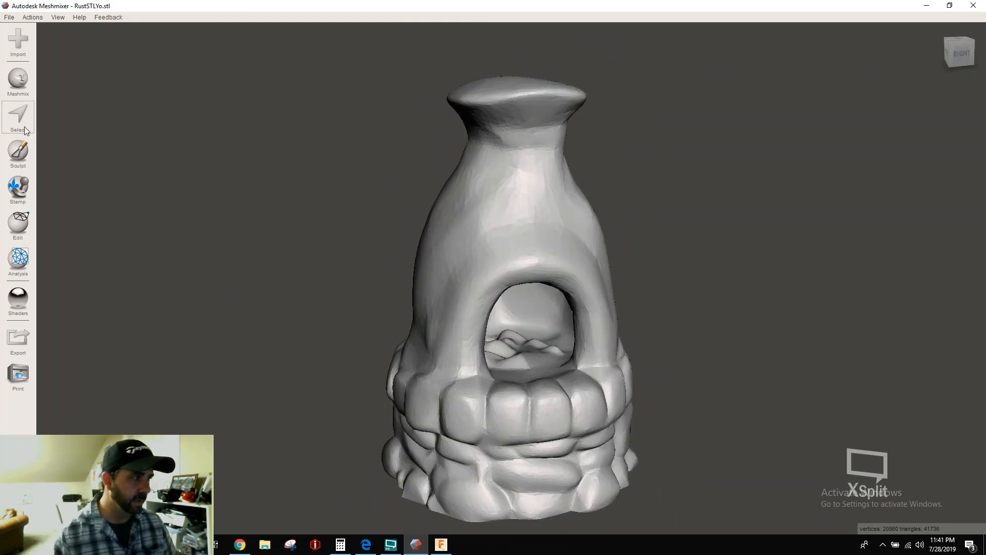
{"action": "key", "text": "s"}
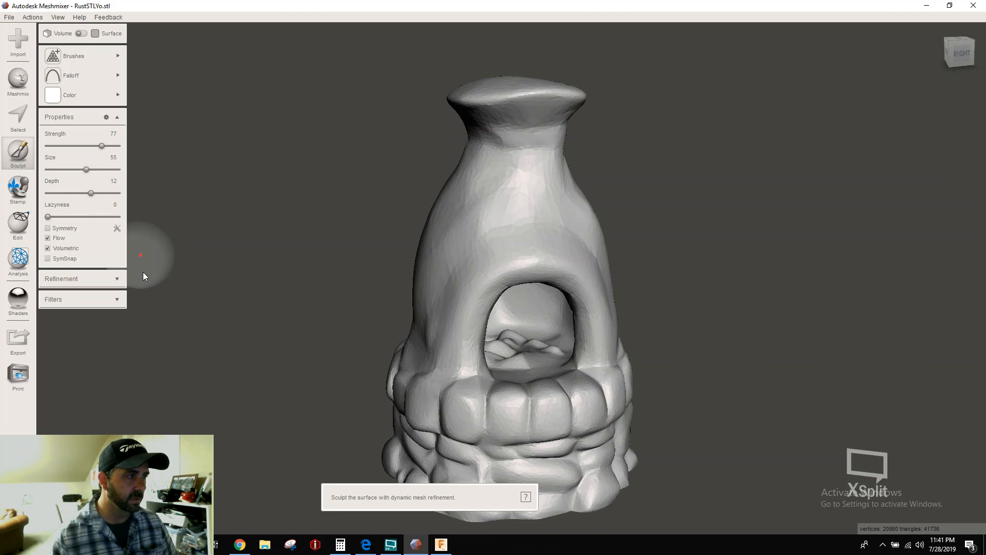
{"action": "mouse_move", "coordinate": [75, 59]}
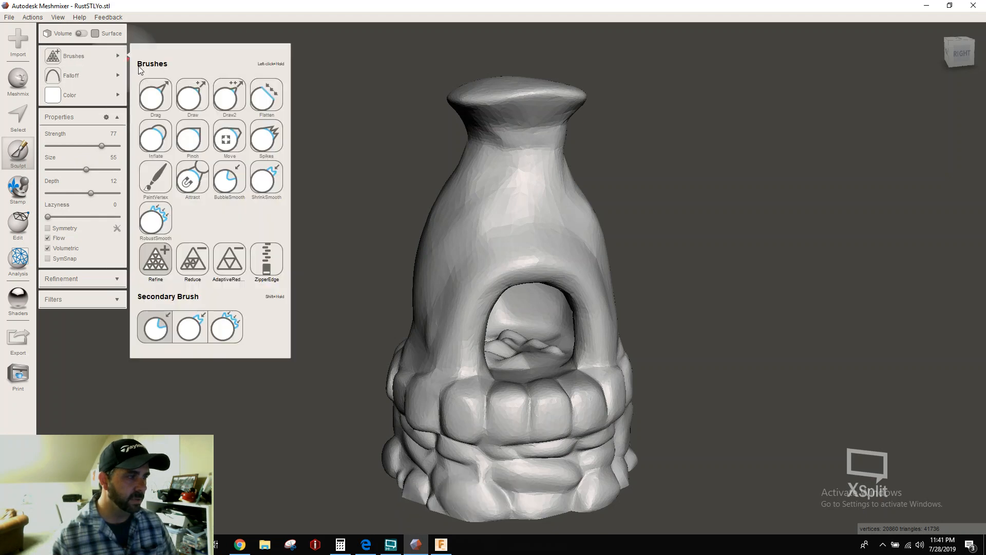
{"action": "left_click", "coordinate": [156, 261]}
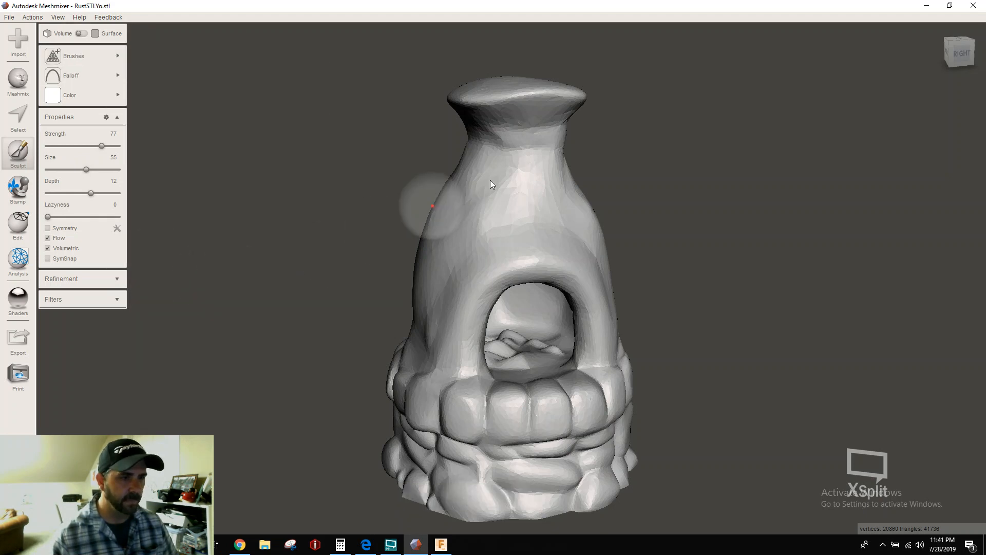
{"action": "scroll", "coordinate": [525, 183], "scroll_direction": "up", "scroll_amount": 2}
{"action": "scroll", "coordinate": [525, 181], "scroll_direction": "up", "scroll_amount": 5}
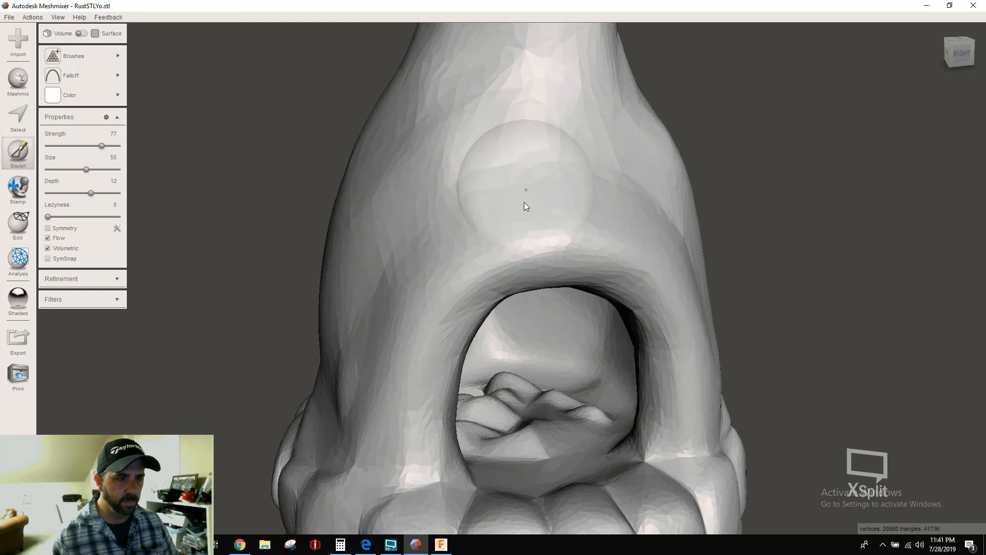
{"action": "mouse_move", "coordinate": [532, 232]}
{"action": "left_mouse_down"}
{"action": "mouse_move", "coordinate": [565, 236]}
{"action": "mouse_move", "coordinate": [529, 234]}
{"action": "mouse_move", "coordinate": [452, 288]}
{"action": "mouse_move", "coordinate": [410, 385]}
{"action": "mouse_move", "coordinate": [453, 300]}
{"action": "mouse_move", "coordinate": [593, 233]}
{"action": "mouse_move", "coordinate": [652, 388]}
{"action": "mouse_move", "coordinate": [655, 327]}
{"action": "mouse_move", "coordinate": [557, 161]}
{"action": "mouse_move", "coordinate": [431, 189]}
{"action": "mouse_move", "coordinate": [365, 361]}
{"action": "mouse_move", "coordinate": [395, 349]}
{"action": "mouse_move", "coordinate": [578, 166]}
{"action": "mouse_move", "coordinate": [680, 341]}
{"action": "mouse_move", "coordinate": [661, 421]}
{"action": "mouse_move", "coordinate": [601, 356]}
{"action": "left_mouse_up"}
{"action": "scroll", "coordinate": [601, 358], "scroll_direction": "up", "scroll_amount": 2}
{"action": "mouse_move", "coordinate": [586, 398]}
{"action": "left_mouse_down"}
{"action": "mouse_move", "coordinate": [581, 337]}
{"action": "mouse_move", "coordinate": [504, 367]}
{"action": "mouse_move", "coordinate": [518, 487]}
{"action": "mouse_move", "coordinate": [606, 488]}
{"action": "mouse_move", "coordinate": [615, 467]}
{"action": "mouse_move", "coordinate": [516, 508]}
{"action": "mouse_move", "coordinate": [467, 487]}
{"action": "mouse_move", "coordinate": [548, 434]}
{"action": "mouse_move", "coordinate": [603, 379]}
{"action": "mouse_move", "coordinate": [615, 335]}
{"action": "mouse_move", "coordinate": [568, 323]}
{"action": "left_mouse_up"}
- Refine the row of stones directly below the furnace opening with the Refine brush
{"action": "scroll", "coordinate": [568, 322], "scroll_direction": "up", "scroll_amount": 2}
{"action": "scroll", "coordinate": [567, 321], "scroll_direction": "down", "scroll_amount": 5}
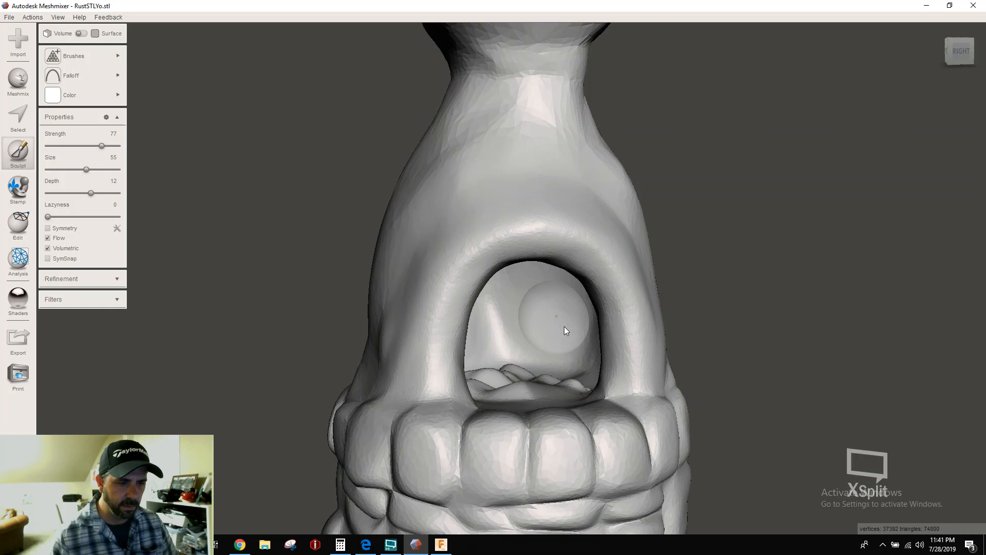
{"action": "mouse_move", "coordinate": [436, 395]}
{"action": "left_mouse_down"}
{"action": "mouse_move", "coordinate": [535, 414]}
{"action": "mouse_move", "coordinate": [577, 436]}
{"action": "mouse_move", "coordinate": [472, 426]}
{"action": "left_mouse_up"}
{"action": "mouse_move", "coordinate": [442, 472]}
{"action": "left_mouse_down"}
{"action": "mouse_move", "coordinate": [598, 480]}
{"action": "mouse_move", "coordinate": [563, 424]}
{"action": "left_mouse_up"}
- Refine the faceted upper body on the side next to the opening, working up to the neck
{"action": "right_click_drag", "start_coordinate": [448, 427], "coordinate": [524, 393]}
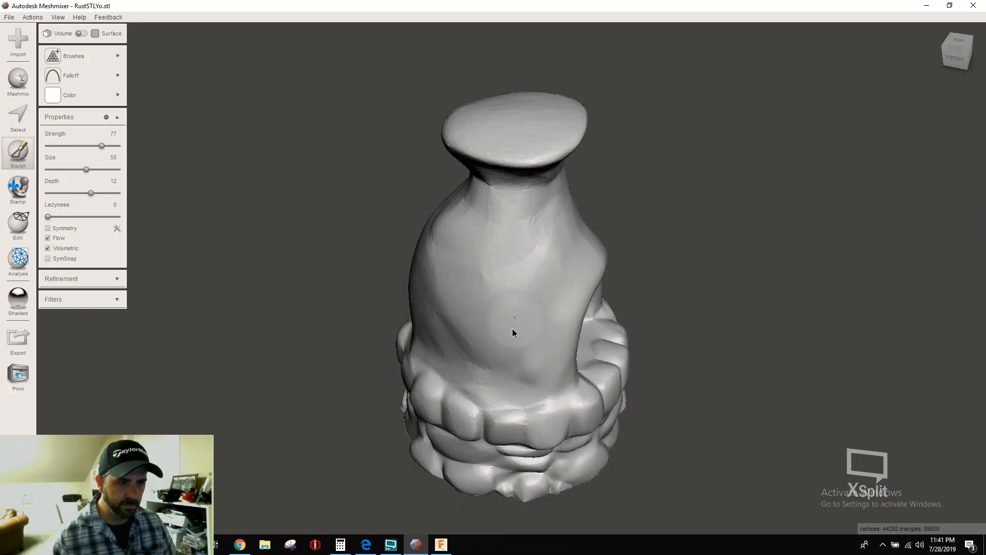
{"action": "scroll", "coordinate": [512, 332], "scroll_direction": "up", "scroll_amount": 10}
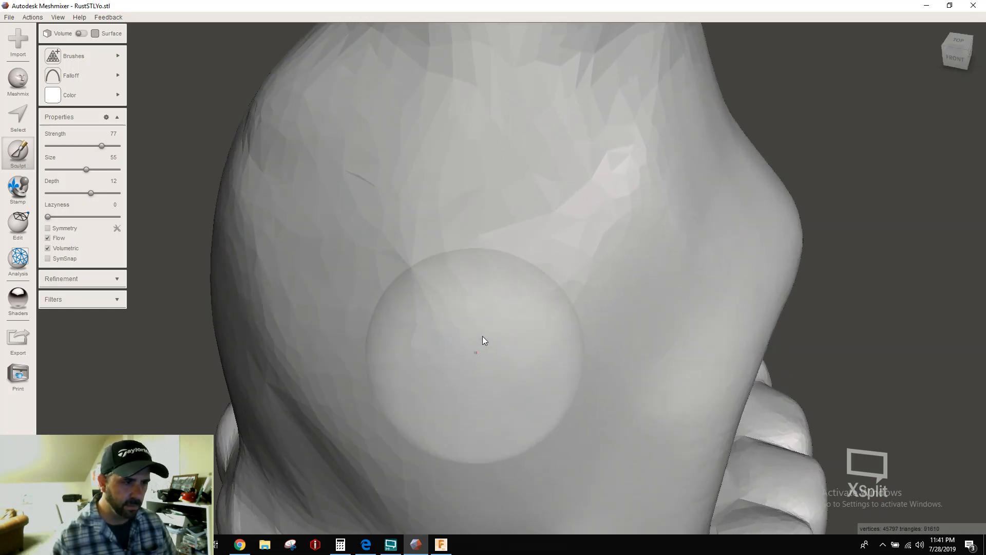
{"action": "scroll", "coordinate": [482, 336], "scroll_direction": "up", "scroll_amount": 2}
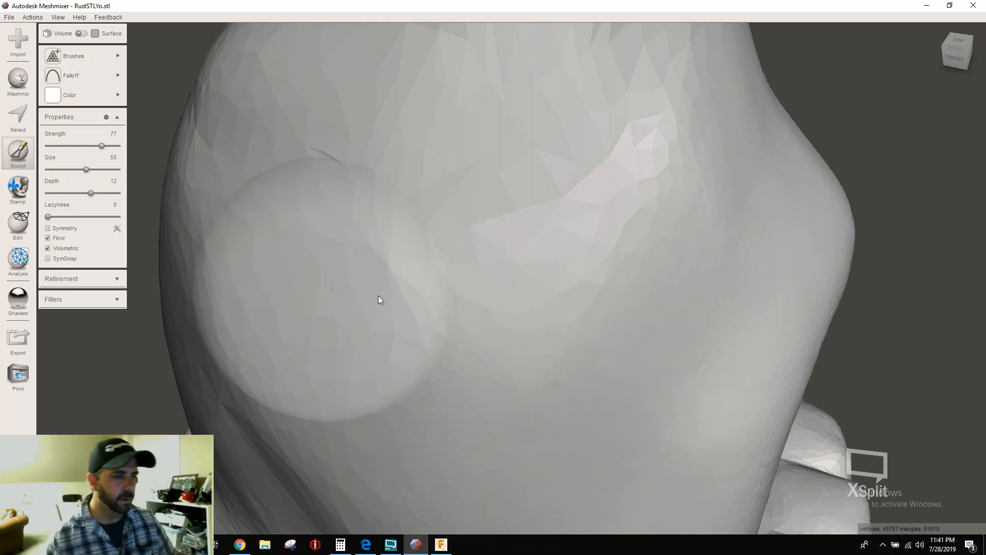
{"action": "mouse_move", "coordinate": [302, 245]}
{"action": "left_mouse_down"}
{"action": "mouse_move", "coordinate": [346, 394]}
{"action": "mouse_move", "coordinate": [480, 354]}
{"action": "mouse_move", "coordinate": [663, 355]}
{"action": "mouse_move", "coordinate": [717, 372]}
{"action": "left_mouse_up"}
{"action": "scroll", "coordinate": [550, 324], "scroll_direction": "down", "scroll_amount": 3}
{"action": "right_click_drag", "start_coordinate": [550, 324], "coordinate": [529, 276]}
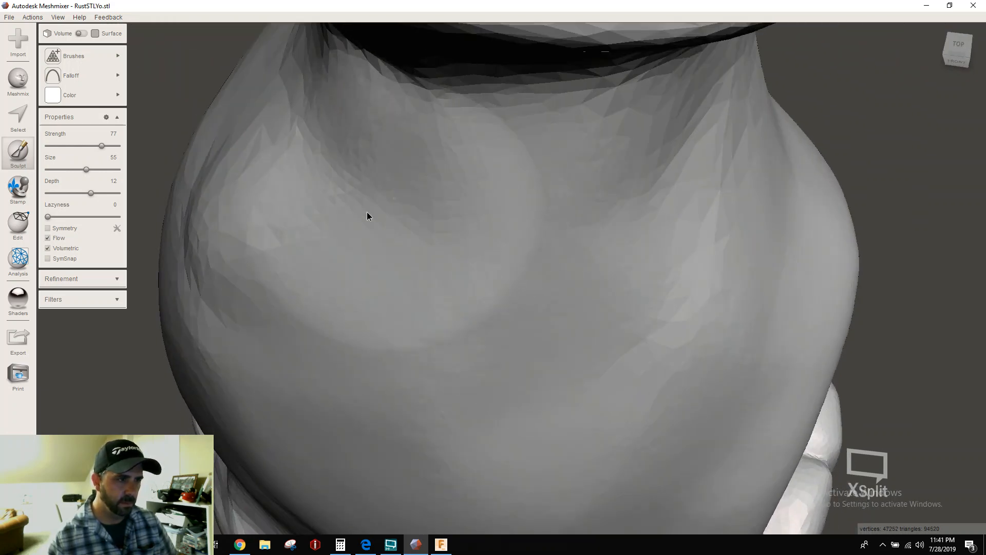
{"action": "left_click_drag", "start_coordinate": [473, 333], "coordinate": [286, 286]}
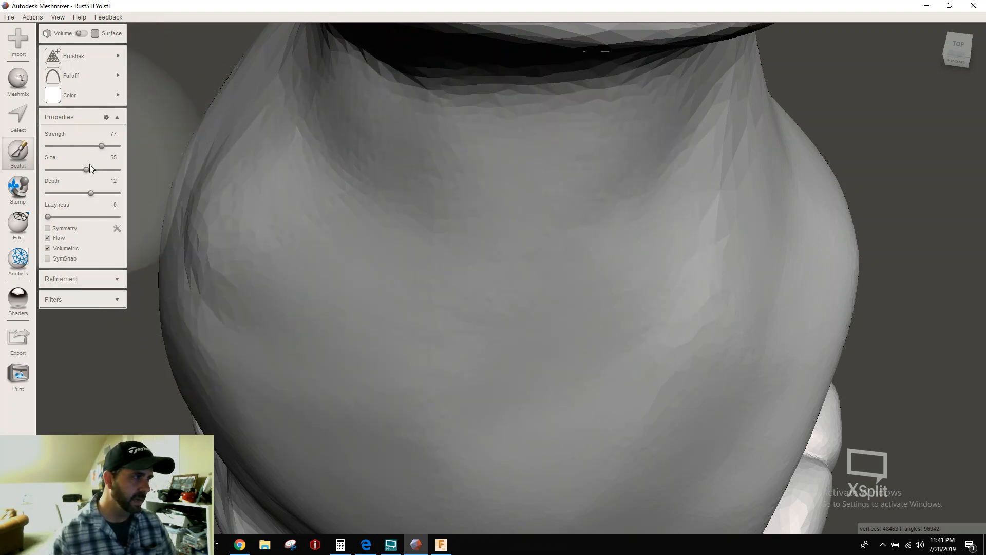
{"action": "left_click", "coordinate": [52, 95]}
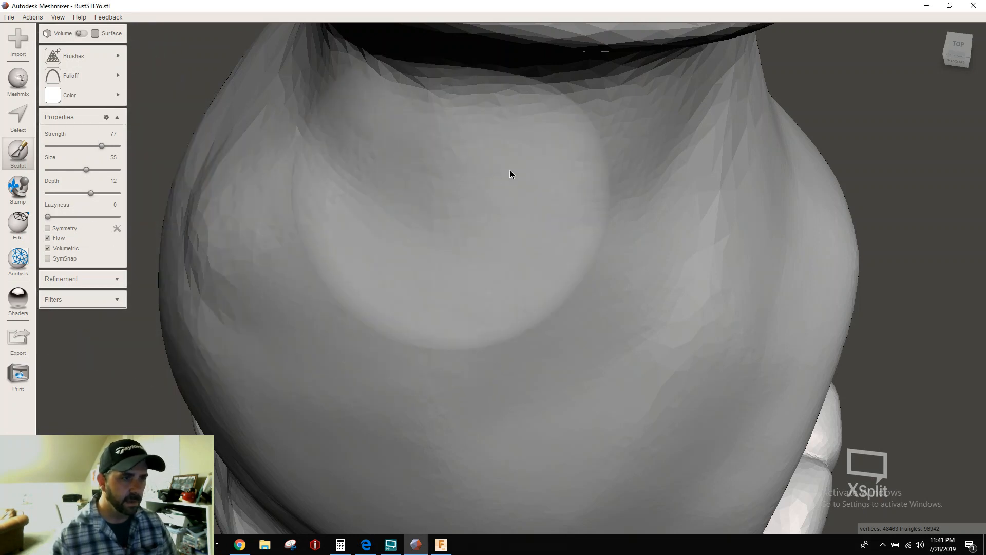
{"action": "left_click_drag", "start_coordinate": [495, 174], "coordinate": [556, 171]}
- Refine the lower part of the same side wall, down to the stone ring
{"action": "right_click_drag", "start_coordinate": [511, 341], "coordinate": [504, 227]}
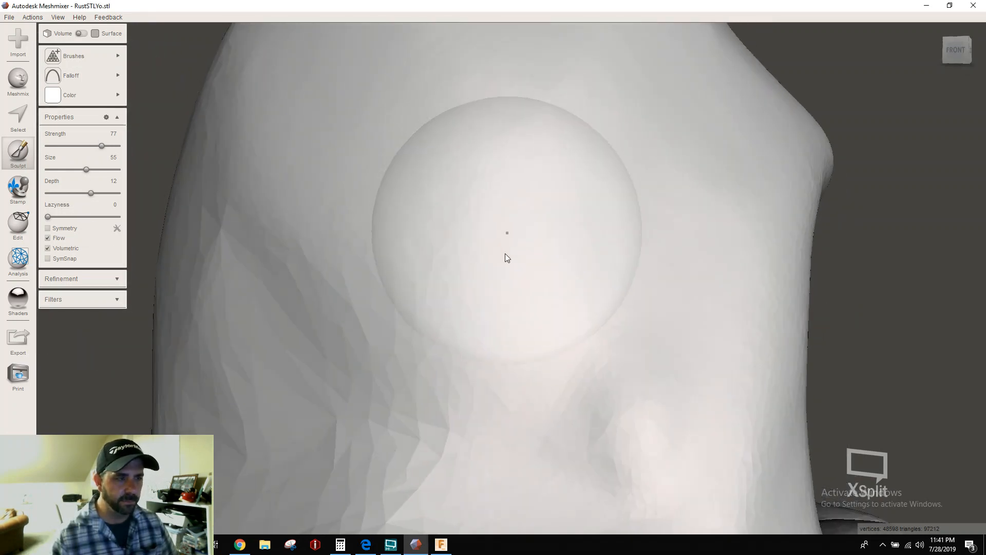
{"action": "scroll", "coordinate": [506, 257], "scroll_direction": "down", "scroll_amount": 5}
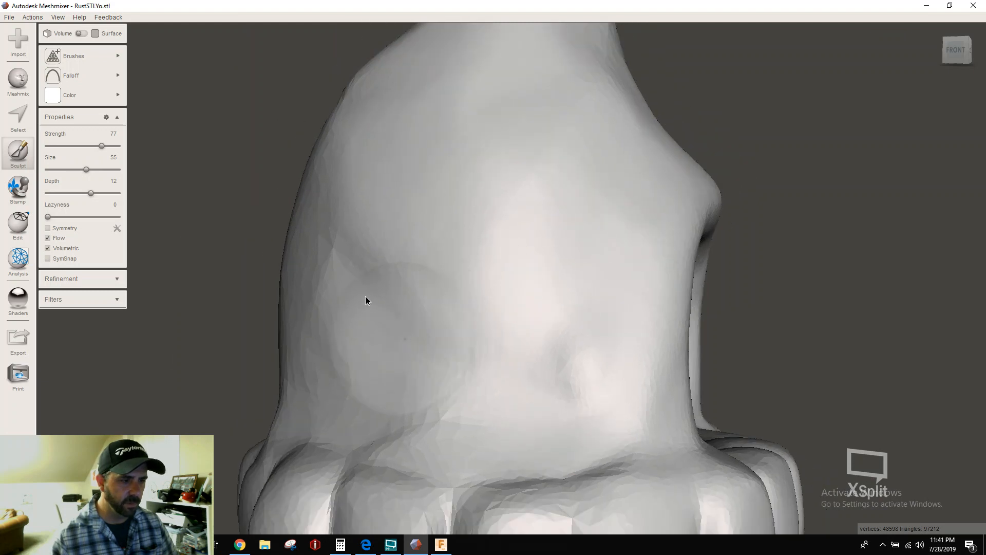
{"action": "mouse_move", "coordinate": [504, 500]}
{"action": "left_mouse_down"}
{"action": "mouse_move", "coordinate": [652, 489]}
{"action": "mouse_move", "coordinate": [451, 447]}
{"action": "left_mouse_up"}
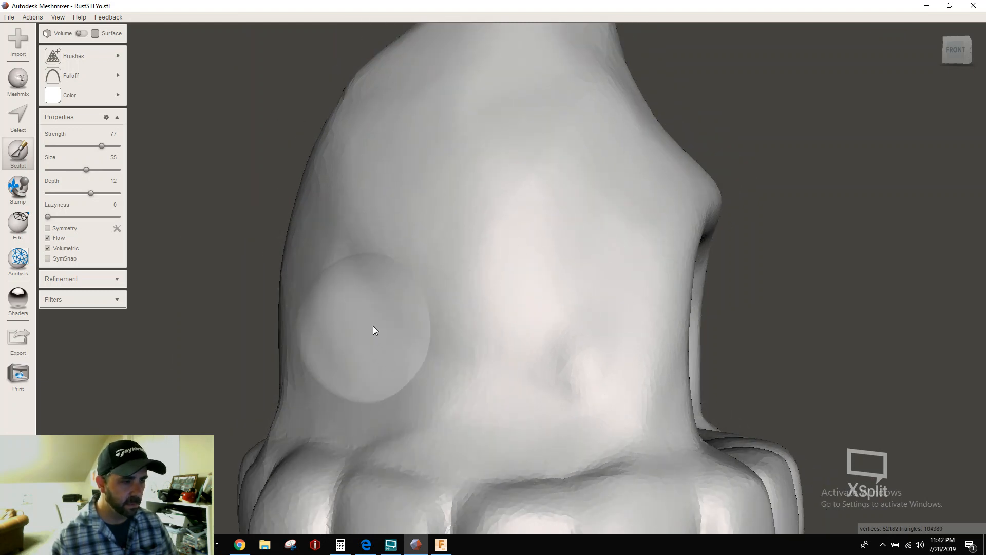
- Work around the furnace, refining and smoothing the remaining body walls and the stones of the base
{"action": "right_click_drag", "start_coordinate": [373, 326], "coordinate": [513, 331]}
{"action": "mouse_move", "coordinate": [510, 344]}
{"action": "left_mouse_down", "text": "shift"}
{"action": "mouse_move", "coordinate": [533, 181]}
{"action": "mouse_move", "coordinate": [487, 150]}
{"action": "mouse_move", "coordinate": [411, 286]}
{"action": "mouse_move", "coordinate": [415, 183]}
{"action": "mouse_move", "coordinate": [380, 251]}
{"action": "left_mouse_up", "text": "shift"}
{"action": "right_click_drag", "start_coordinate": [371, 265], "coordinate": [504, 286]}
{"action": "mouse_move", "coordinate": [510, 296]}
{"action": "left_mouse_down", "text": "shift"}
{"action": "mouse_move", "coordinate": [618, 223]}
{"action": "mouse_move", "coordinate": [571, 110]}
{"action": "mouse_move", "coordinate": [505, 251]}
{"action": "mouse_move", "coordinate": [436, 289]}
{"action": "mouse_move", "coordinate": [470, 106]}
{"action": "mouse_move", "coordinate": [396, 141]}
{"action": "mouse_move", "coordinate": [341, 403]}
{"action": "mouse_move", "coordinate": [394, 461]}
{"action": "mouse_move", "coordinate": [560, 467]}
{"action": "mouse_move", "coordinate": [548, 425]}
{"action": "left_mouse_up", "text": "shift"}
{"action": "mouse_move", "coordinate": [548, 424]}
{"action": "right_mouse_down"}
{"action": "mouse_move", "coordinate": [512, 352]}
{"action": "mouse_move", "coordinate": [538, 351]}
{"action": "right_mouse_up"}
{"action": "mouse_move", "coordinate": [538, 351]}
{"action": "left_mouse_down", "text": "shift"}
{"action": "mouse_move", "coordinate": [326, 396]}
{"action": "mouse_move", "coordinate": [649, 358]}
{"action": "mouse_move", "coordinate": [540, 399]}
{"action": "left_mouse_up", "text": "shift"}
{"action": "mouse_move", "coordinate": [539, 400]}
{"action": "right_mouse_down"}
{"action": "mouse_move", "coordinate": [594, 373]}
{"action": "mouse_move", "coordinate": [596, 347]}
{"action": "right_mouse_up"}
{"action": "mouse_move", "coordinate": [596, 351]}
{"action": "left_mouse_down", "text": "shift"}
{"action": "mouse_move", "coordinate": [511, 306]}
{"action": "mouse_move", "coordinate": [406, 301]}
{"action": "left_mouse_up", "text": "shift"}
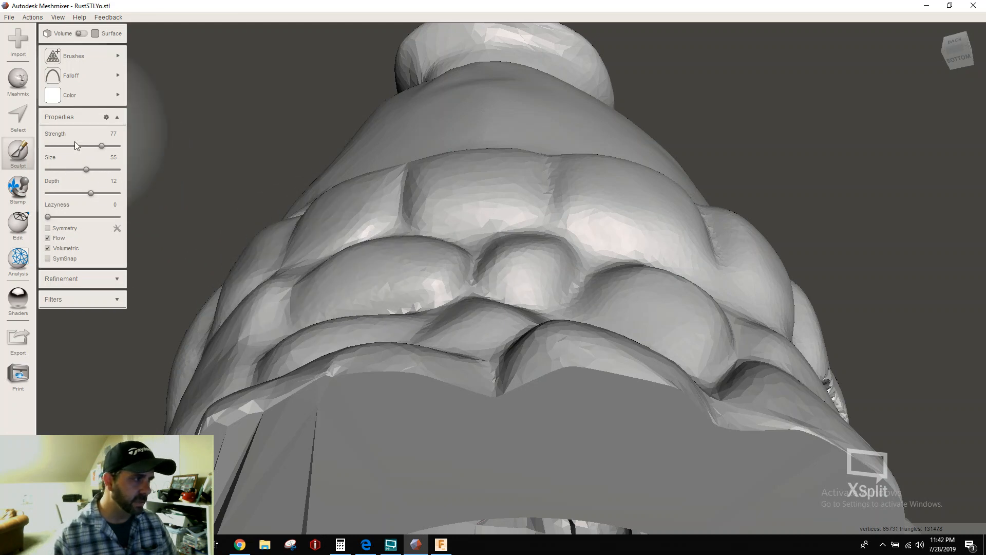
- Reduce the sculpt brush size to 28 and smooth the faceted stones near the bottom of the base
{"action": "left_click_drag", "start_coordinate": [86, 170], "coordinate": [67, 169]}
{"action": "left_click_drag", "start_coordinate": [434, 297], "coordinate": [360, 307], "text": "shift"}
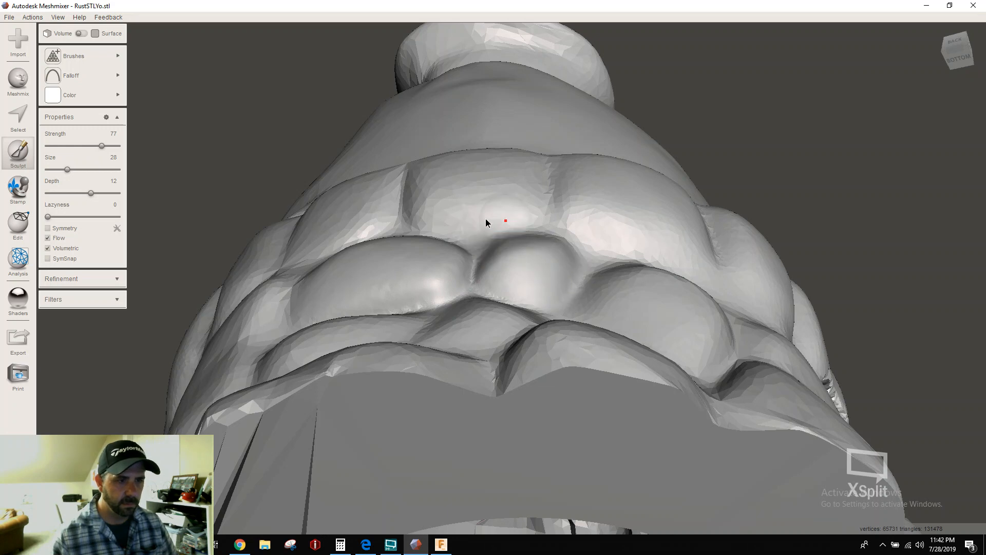
{"action": "mouse_move", "coordinate": [495, 195]}
{"action": "left_mouse_down", "text": "shift"}
{"action": "mouse_move", "coordinate": [436, 161]}
{"action": "mouse_move", "coordinate": [432, 226]}
{"action": "left_mouse_up", "text": "shift"}
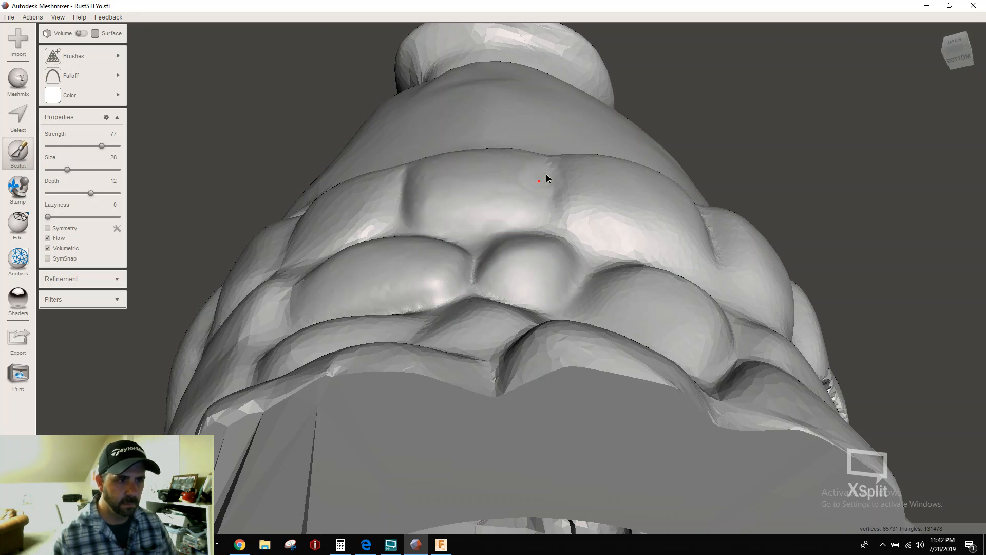
{"action": "right_click_drag", "start_coordinate": [555, 212], "coordinate": [396, 304]}
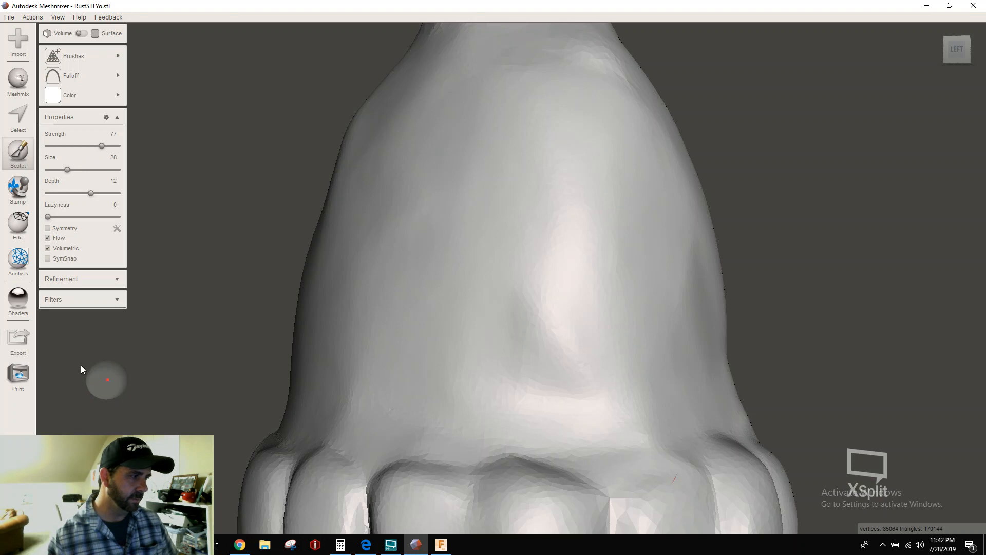
- Export the refined mesh in STL ASCII format as RustSTLYo2 in the Rust_Furnace files folder
{"action": "left_click", "coordinate": [15, 343]}
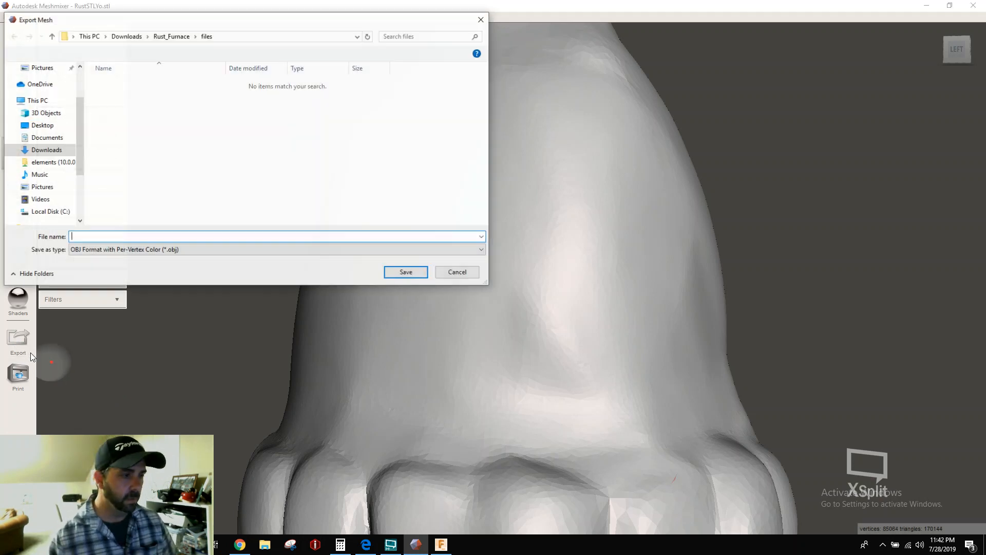
{"action": "left_click", "coordinate": [203, 250]}
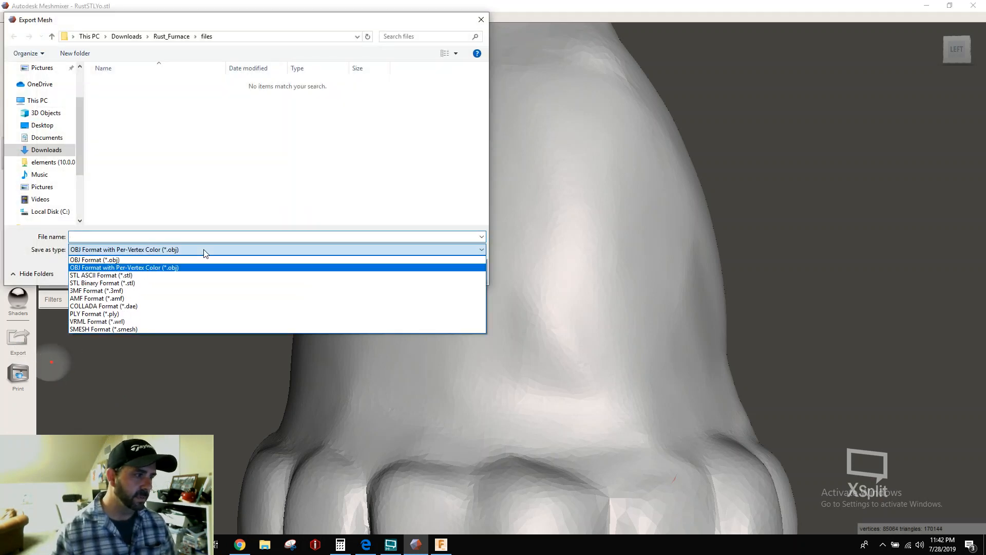
{"action": "left_click", "coordinate": [194, 277]}
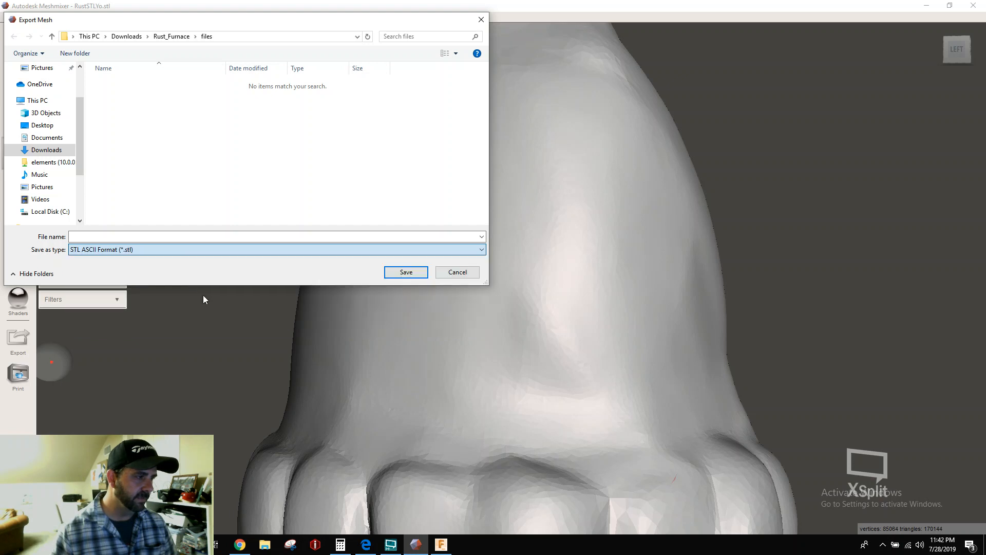
{"action": "left_click", "coordinate": [125, 108]}
{"action": "double_click", "coordinate": [113, 237]}
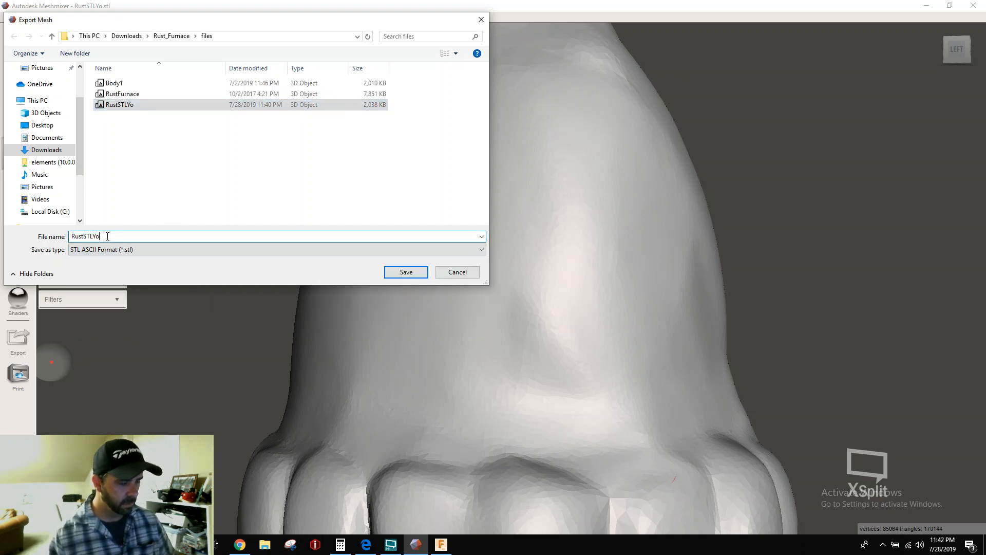
{"action": "left_click", "coordinate": [404, 273]}
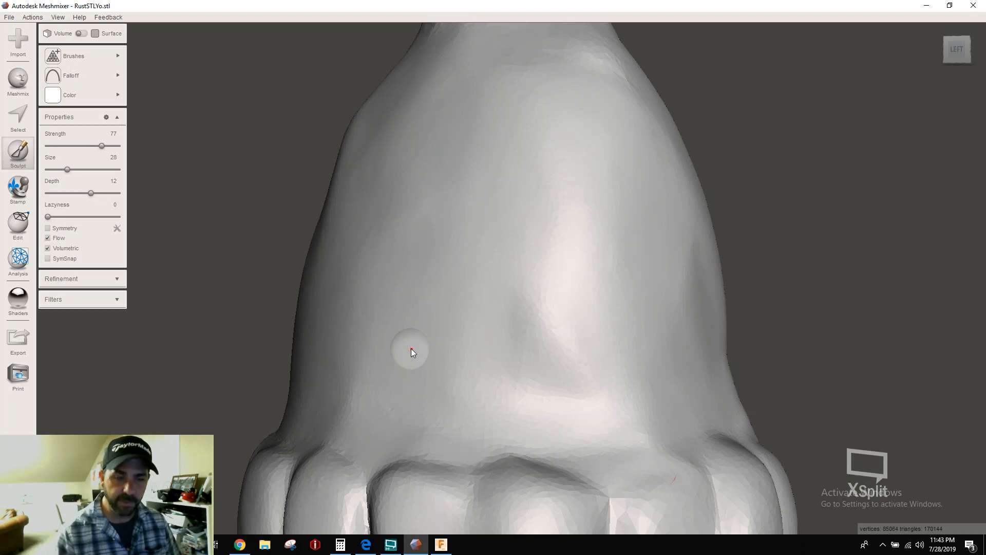
- Check the rear hole of the sculpted furnace and replace the current mesh by importing RustSTLYo
{"action": "mouse_move", "coordinate": [551, 378]}
{"action": "right_mouse_down"}
{"action": "mouse_move", "coordinate": [507, 245]}
{"action": "mouse_move", "coordinate": [514, 328]}
{"action": "mouse_move", "coordinate": [493, 354]}
{"action": "mouse_move", "coordinate": [352, 344]}
{"action": "mouse_move", "coordinate": [350, 334]}
{"action": "mouse_move", "coordinate": [493, 352]}
{"action": "mouse_move", "coordinate": [540, 393]}
{"action": "right_mouse_up"}
{"action": "right_click_drag", "start_coordinate": [429, 395], "coordinate": [455, 417]}
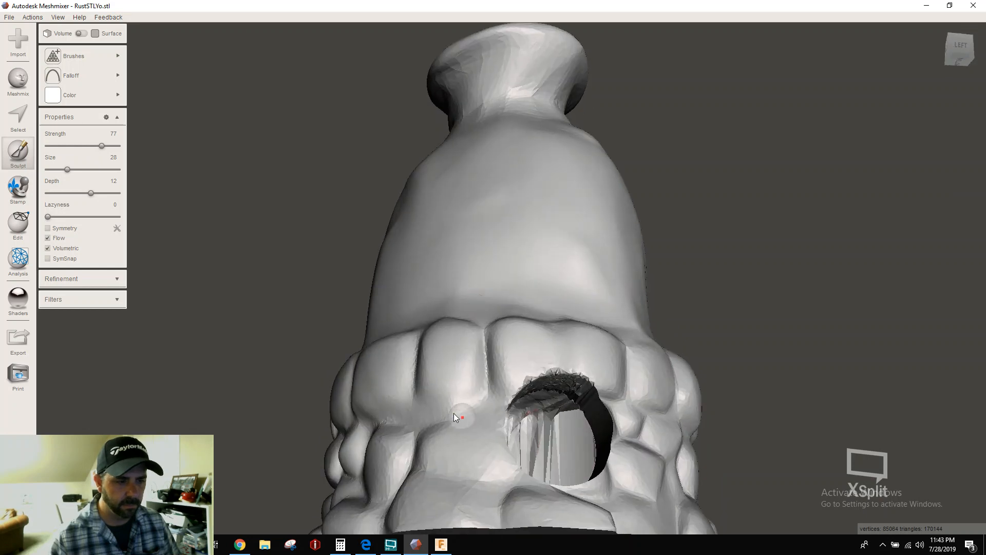
{"action": "key", "text": "space"}
{"action": "left_click", "coordinate": [16, 46]}
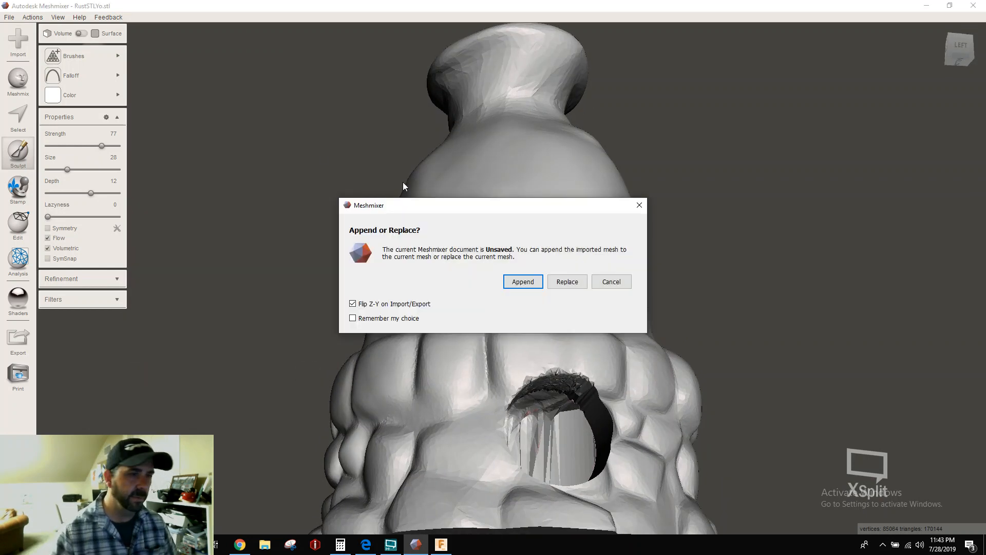
{"action": "left_click", "coordinate": [565, 282]}
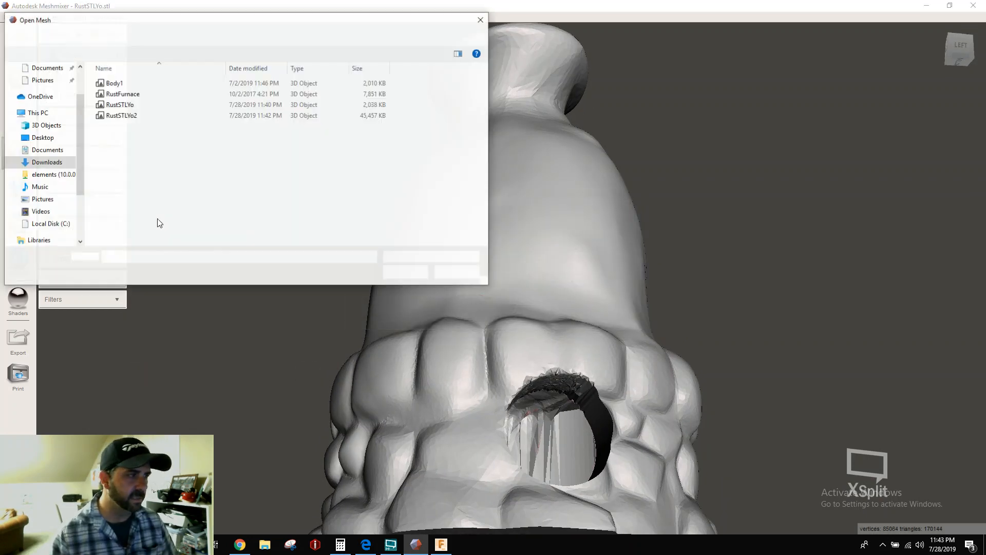
{"action": "left_click", "coordinate": [120, 106]}
{"action": "double_click", "coordinate": [121, 105]}
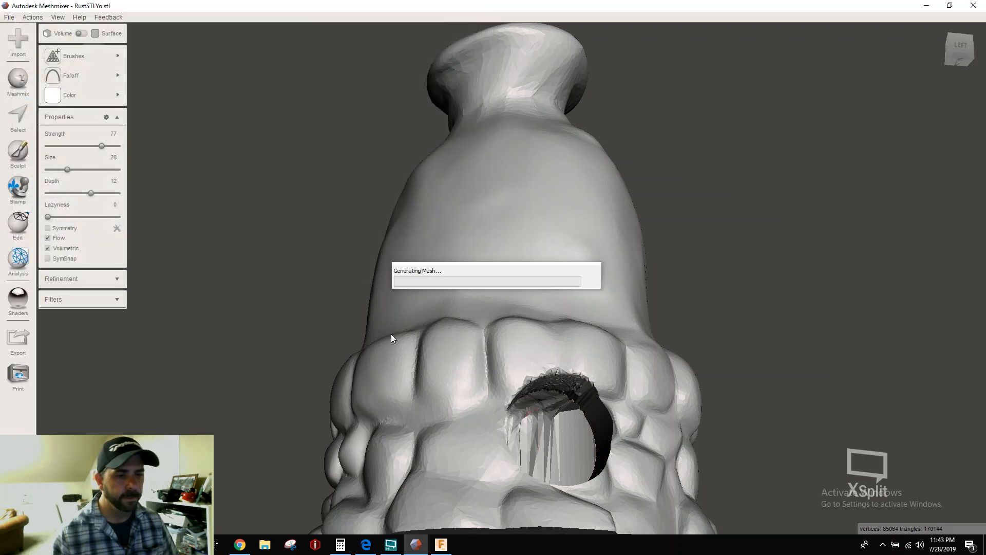
{"action": "right_click_drag", "start_coordinate": [553, 415], "coordinate": [362, 304]}
{"action": "right_click_drag", "start_coordinate": [358, 275], "coordinate": [611, 424]}
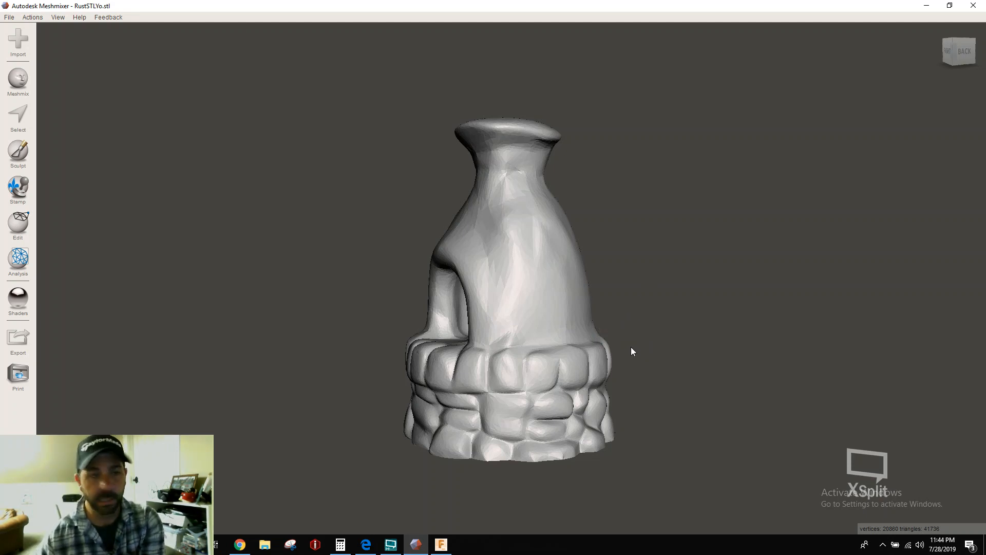
{"action": "right_click_drag", "start_coordinate": [522, 380], "coordinate": [603, 392]}
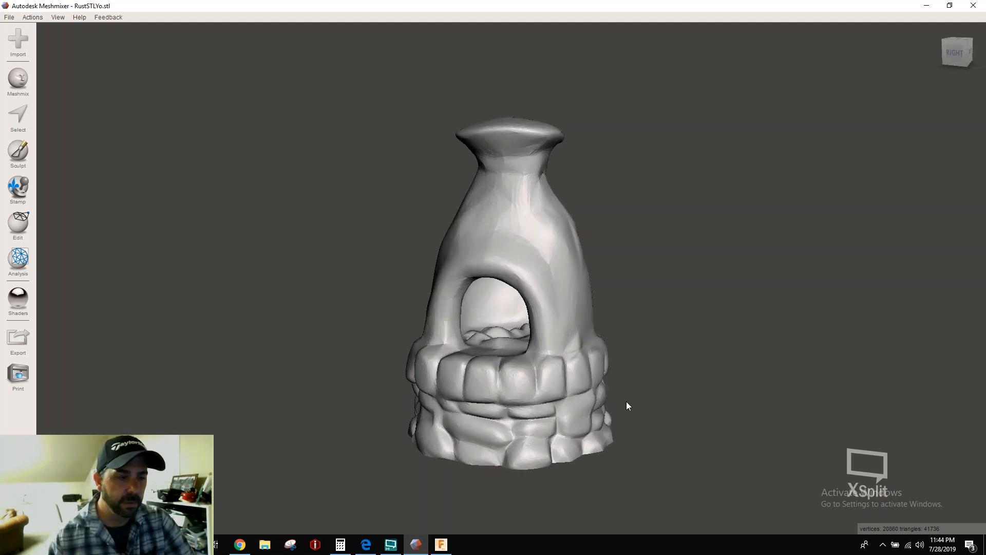
{"action": "right_click_drag", "start_coordinate": [643, 404], "coordinate": [566, 405]}
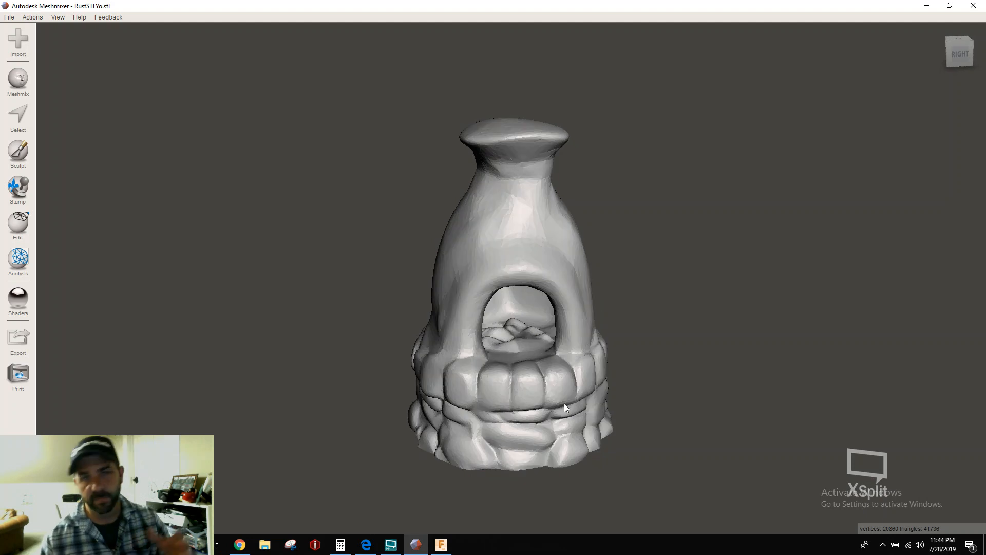